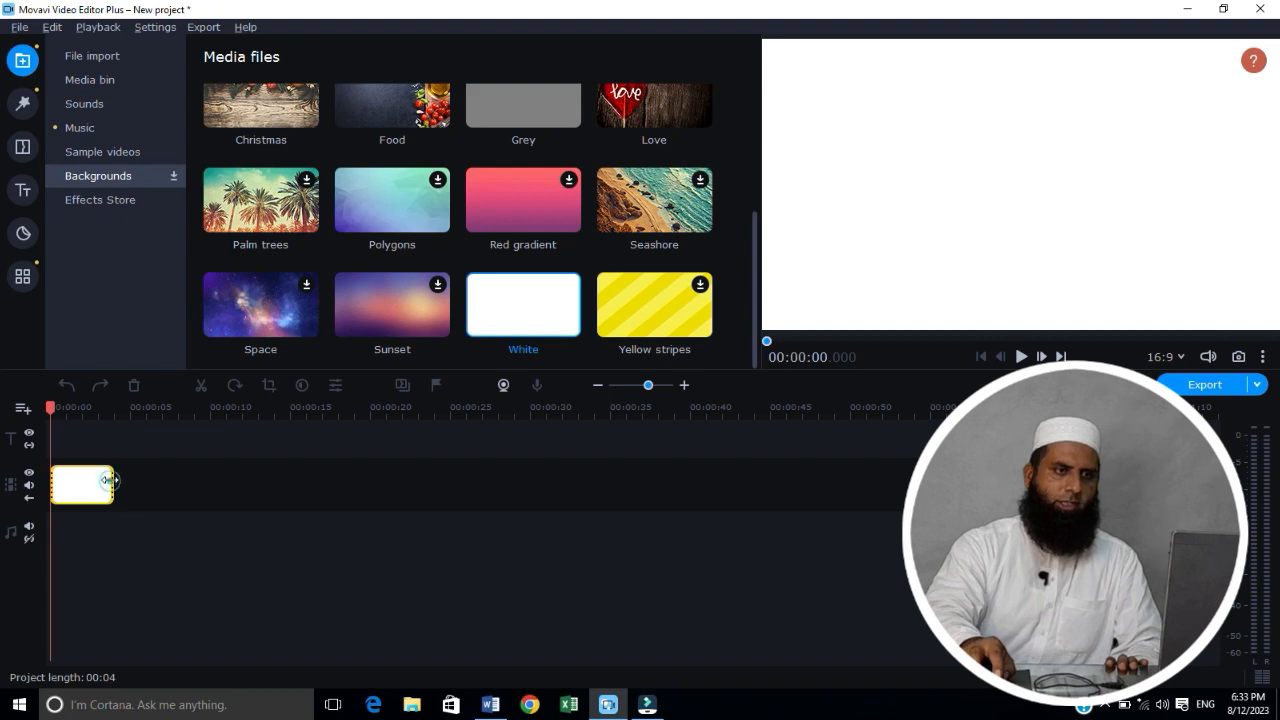
Step: Extend the white background clip on the video track to a duration of about 2:07
drag(109, 481, 836, 528)
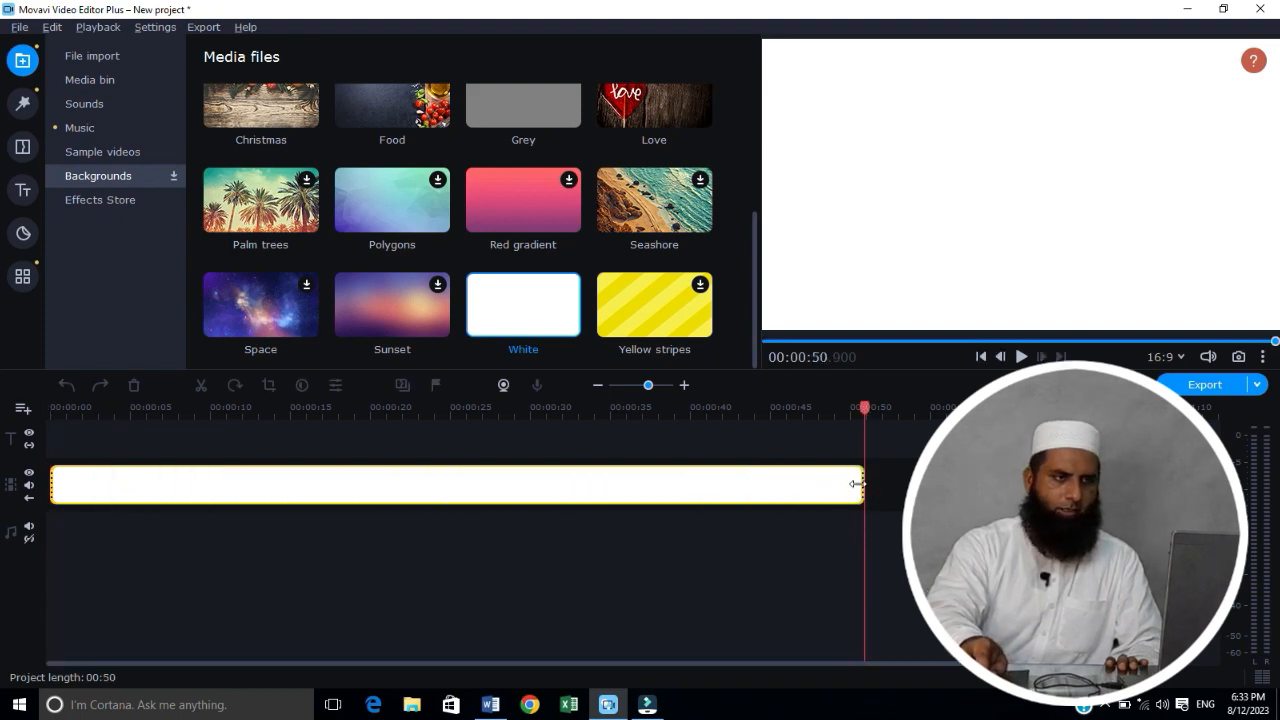
drag(854, 486, 1165, 488)
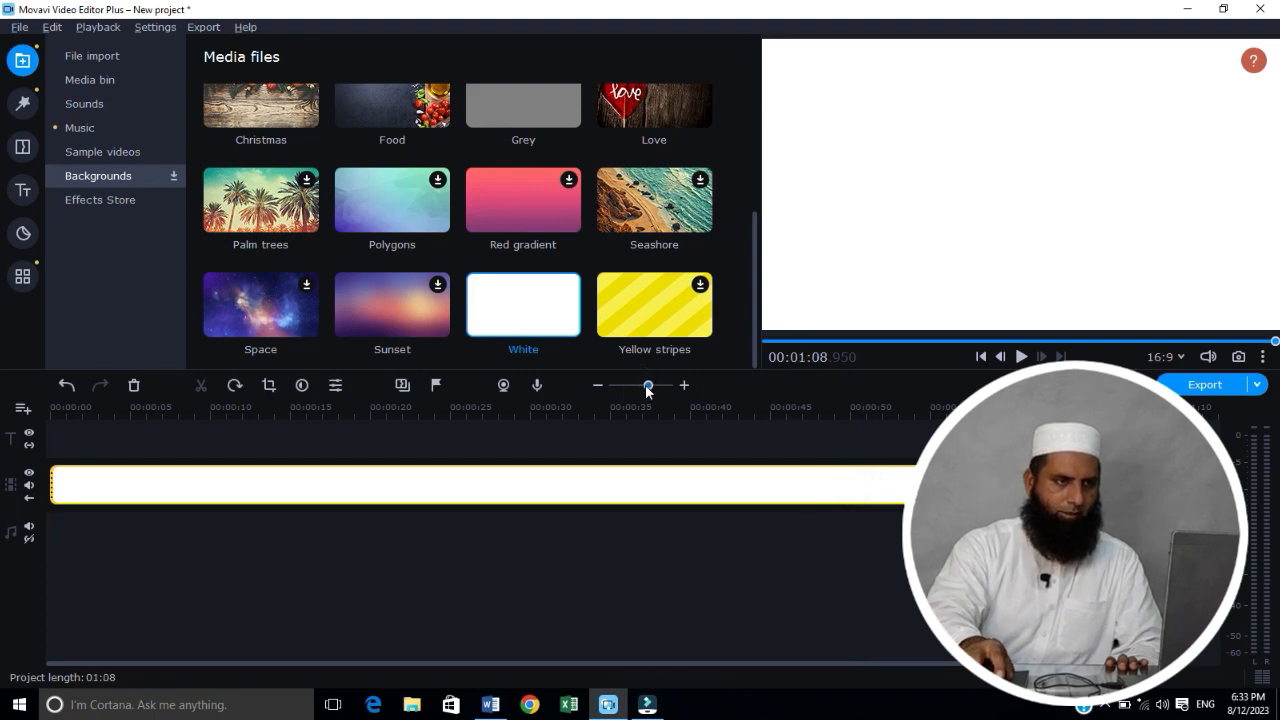
drag(647, 387, 641, 387)
drag(417, 486, 723, 503)
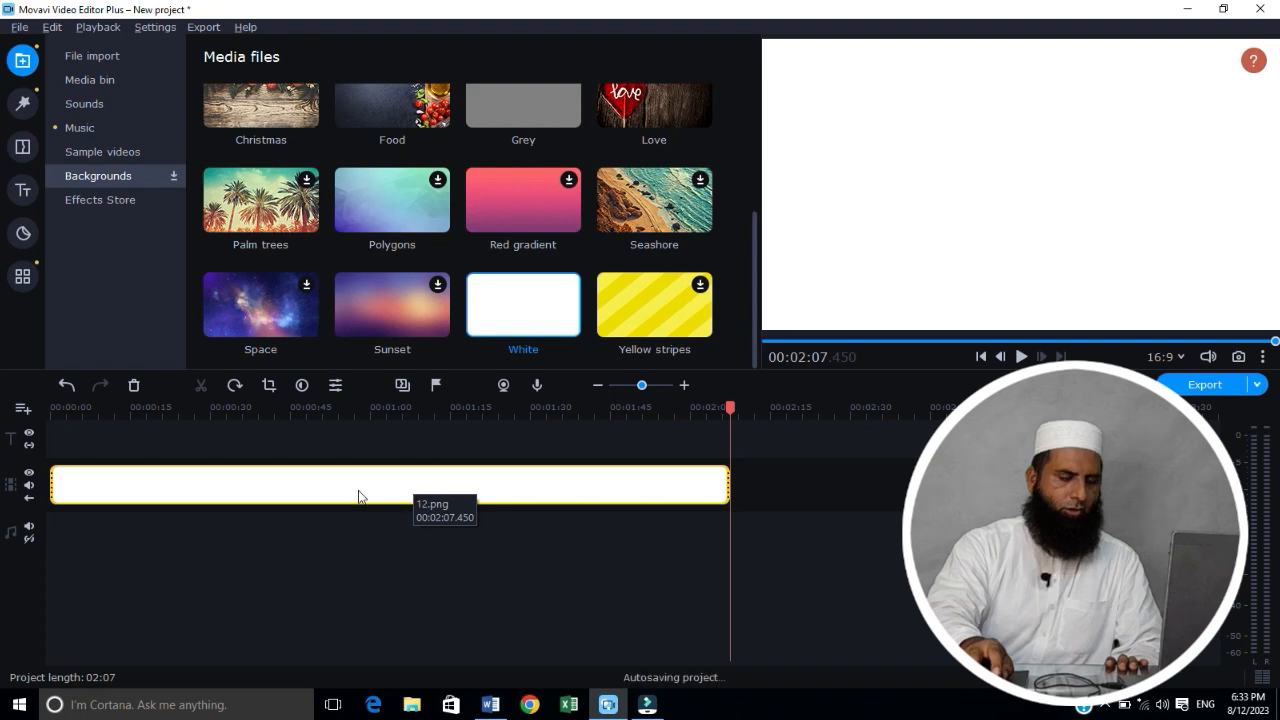
Step: Add the Scroll ↑ title above the white background clip and stretch it to the clip's full length
click(23, 192)
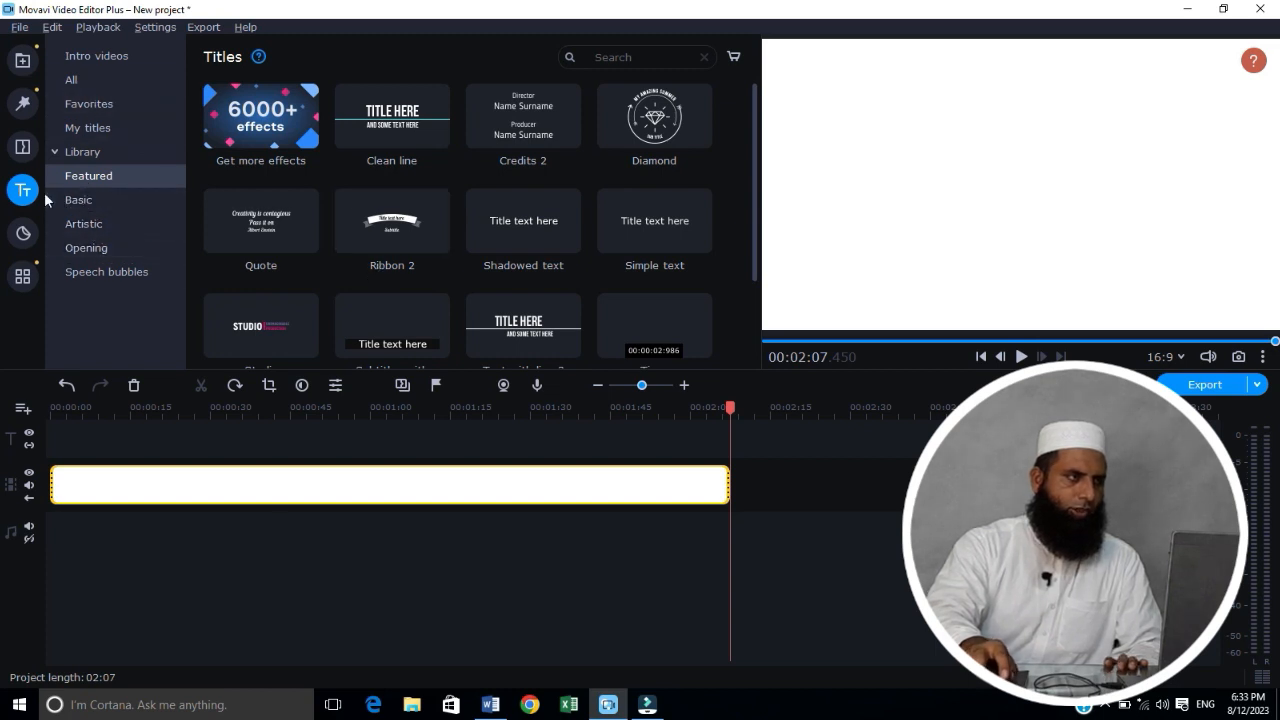
click(76, 82)
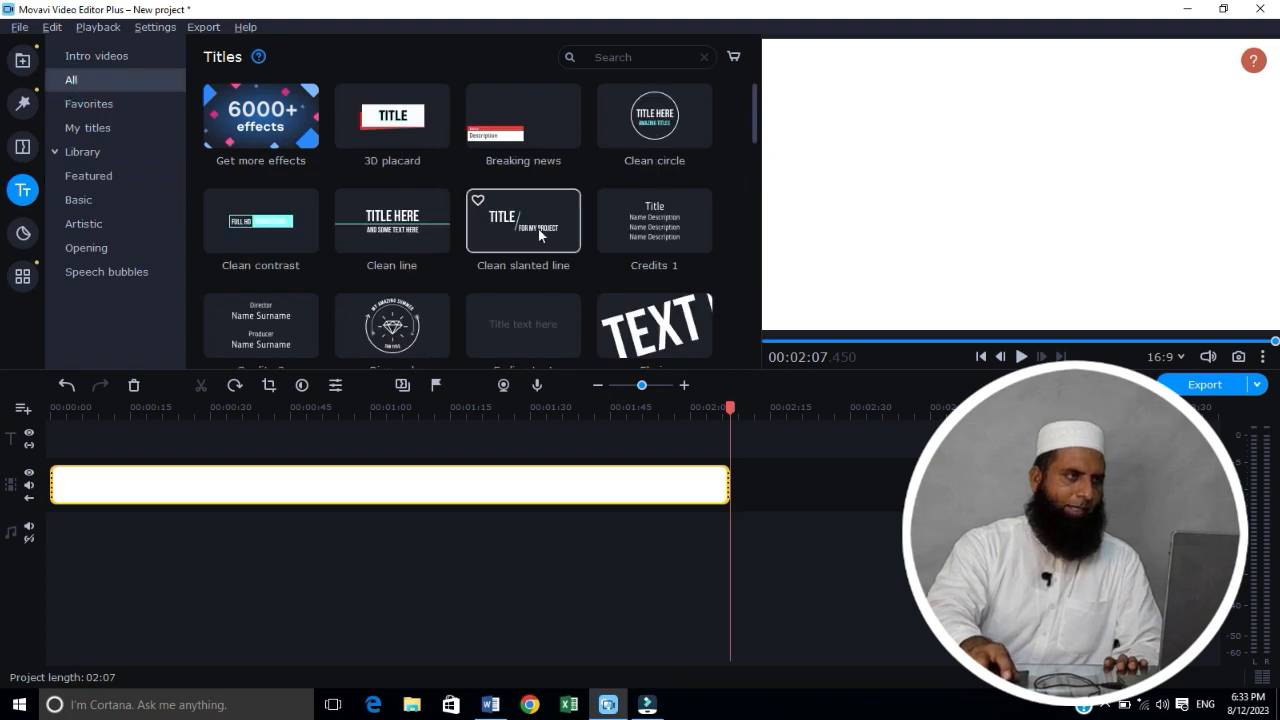
scroll(539, 234, down, 10)
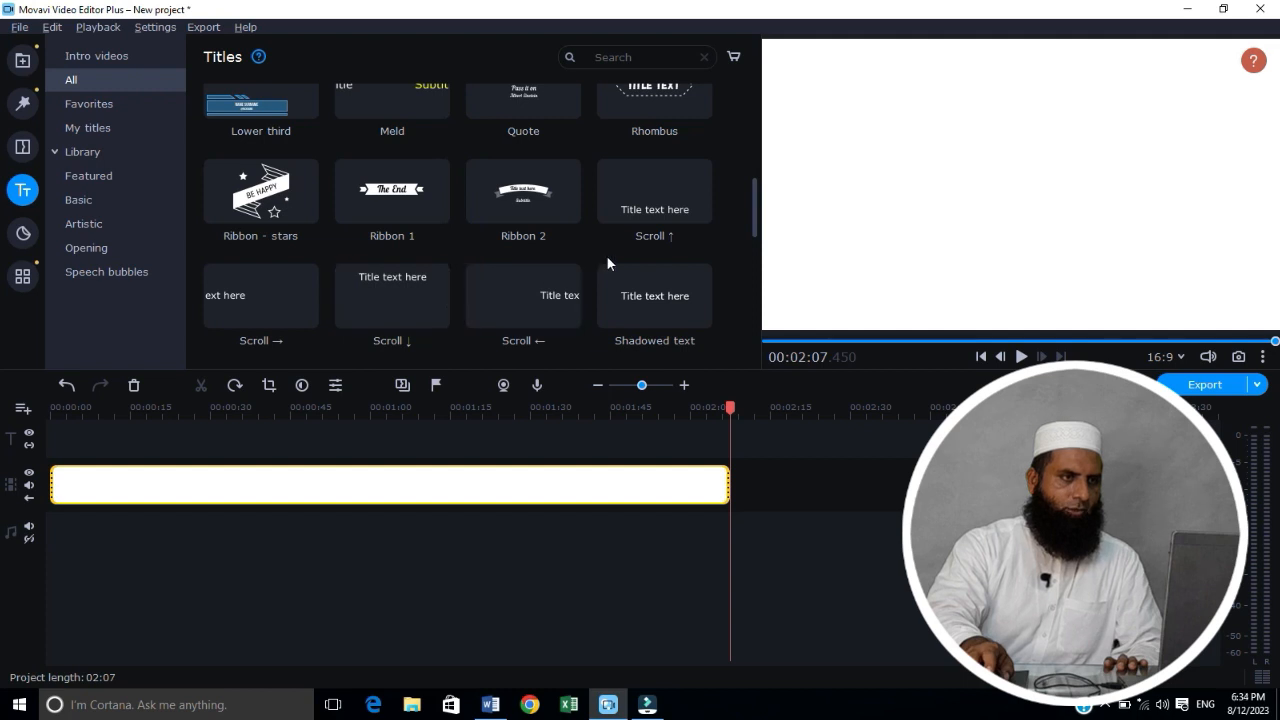
click(652, 198)
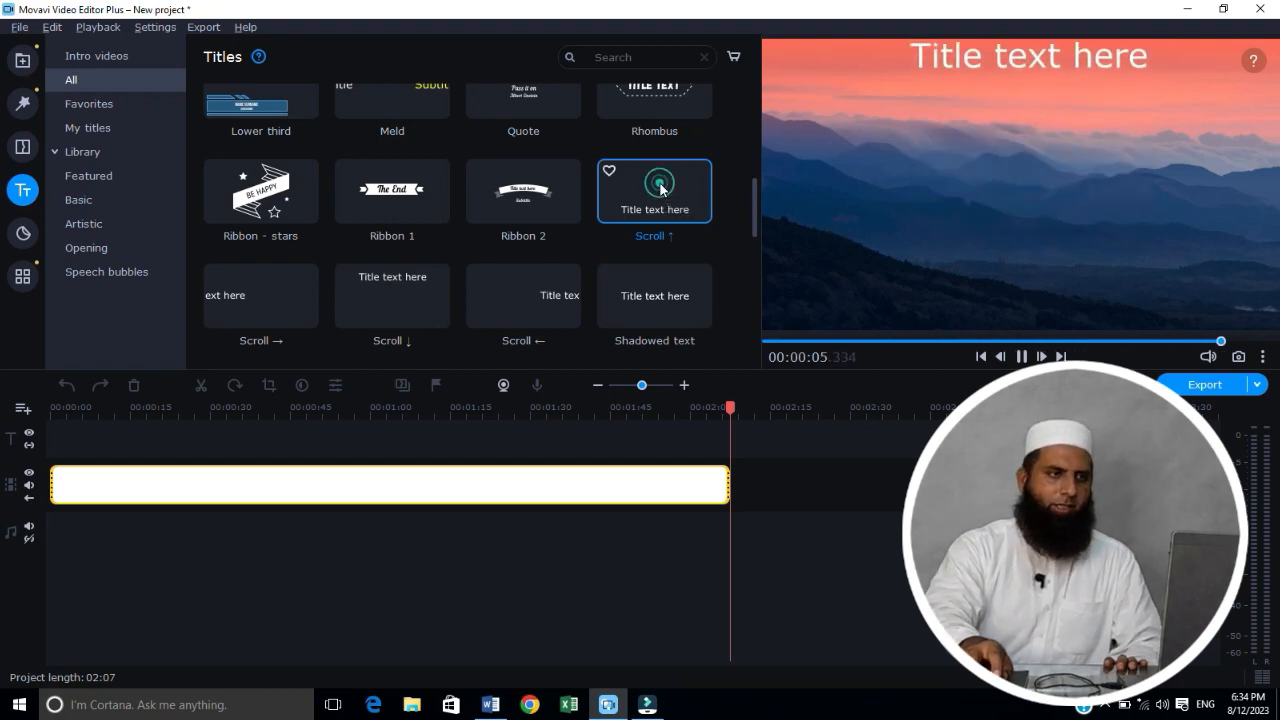
drag(659, 181, 722, 490)
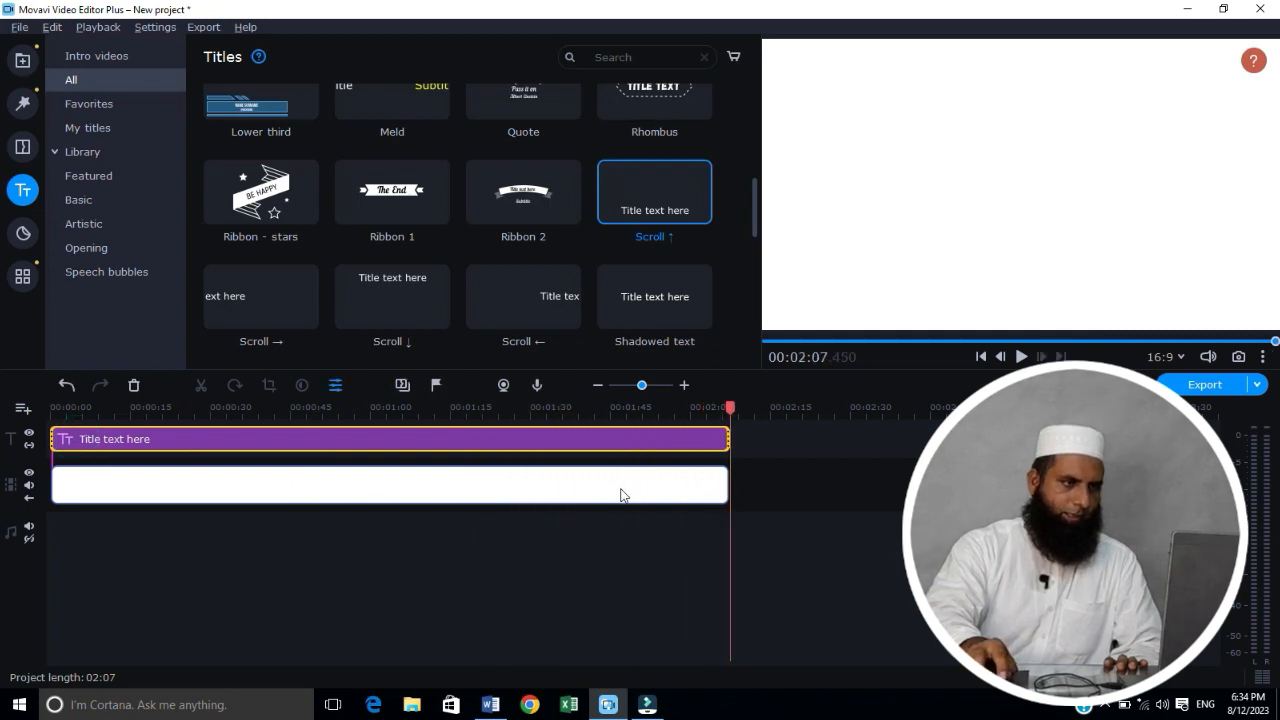
Step: Open the title clip for editing and delete its placeholder text
double_click(261, 444)
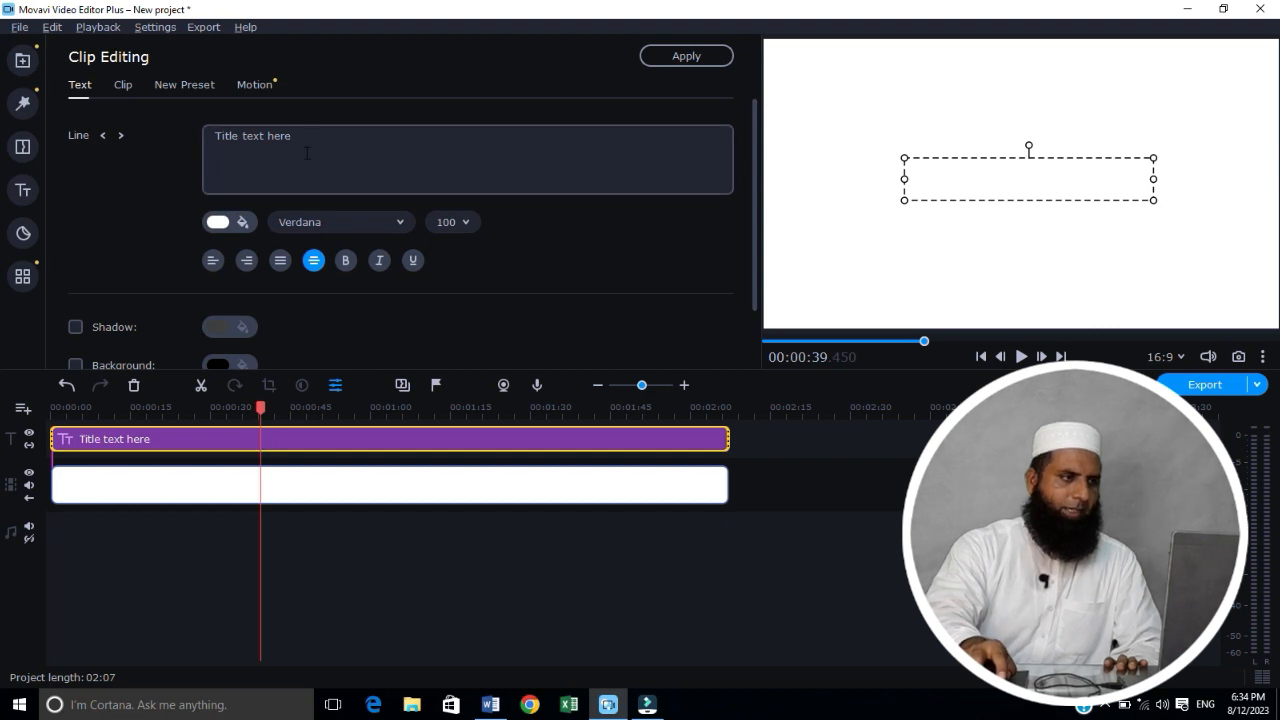
triple_click(306, 145)
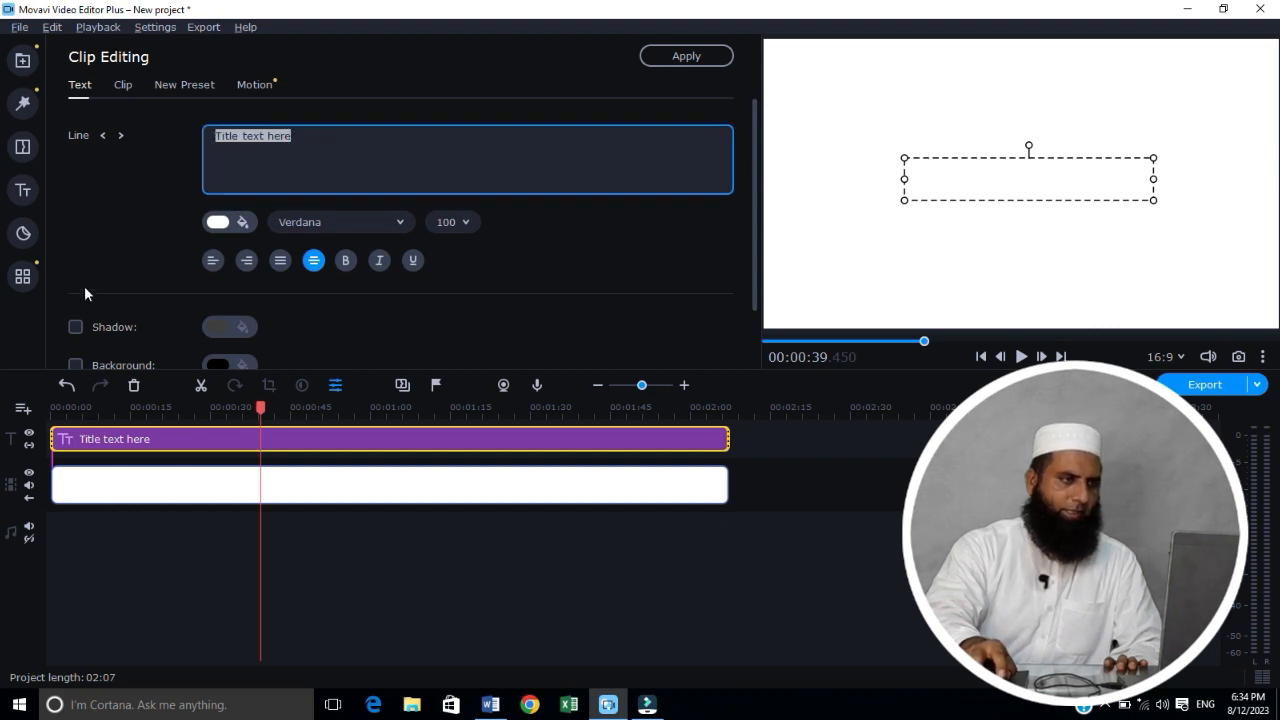
key(BackSpace)
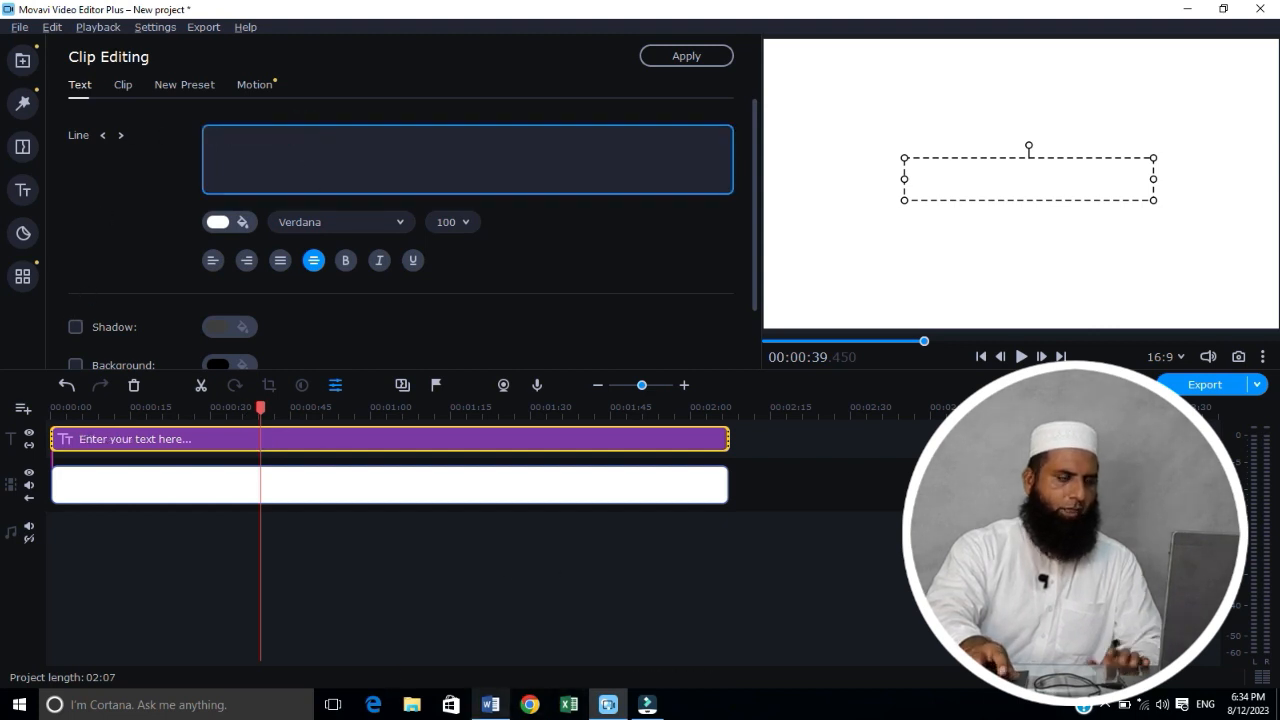
Step: Switch to the Word document and copy the Urdu story text from the whole first page
click(491, 708)
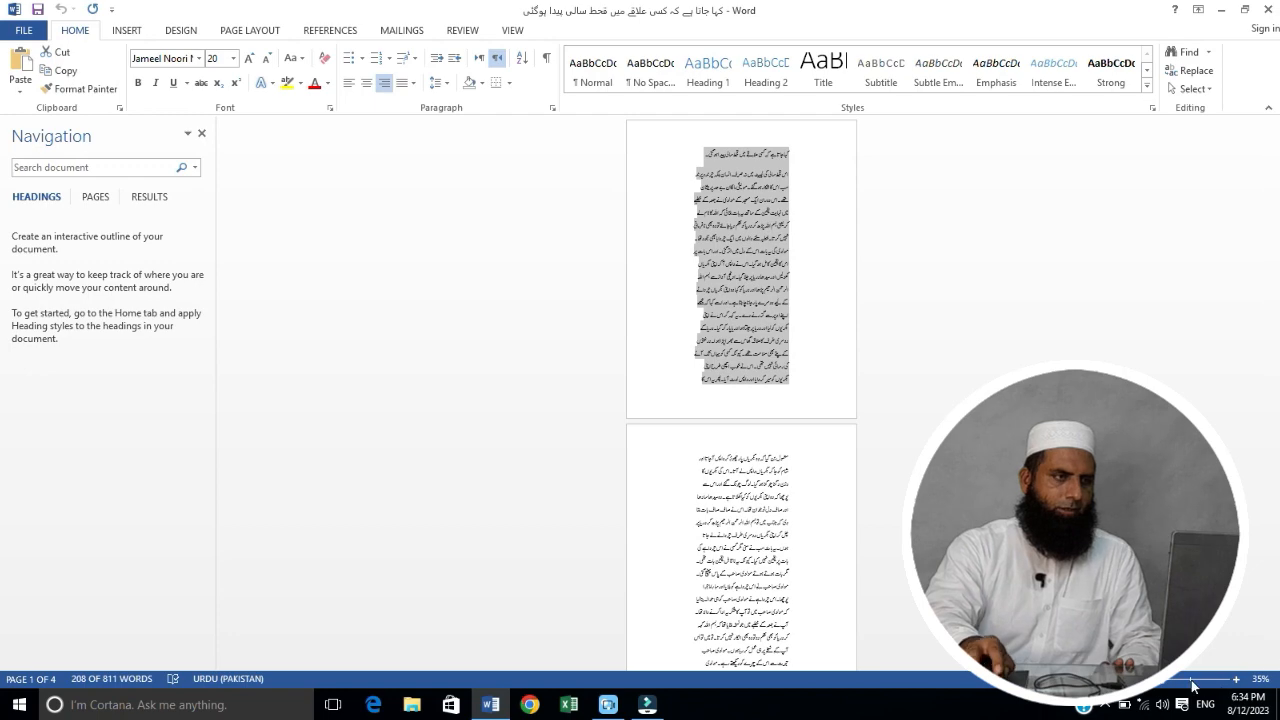
scroll(871, 460, up, 6)
scroll(871, 456, up, 5)
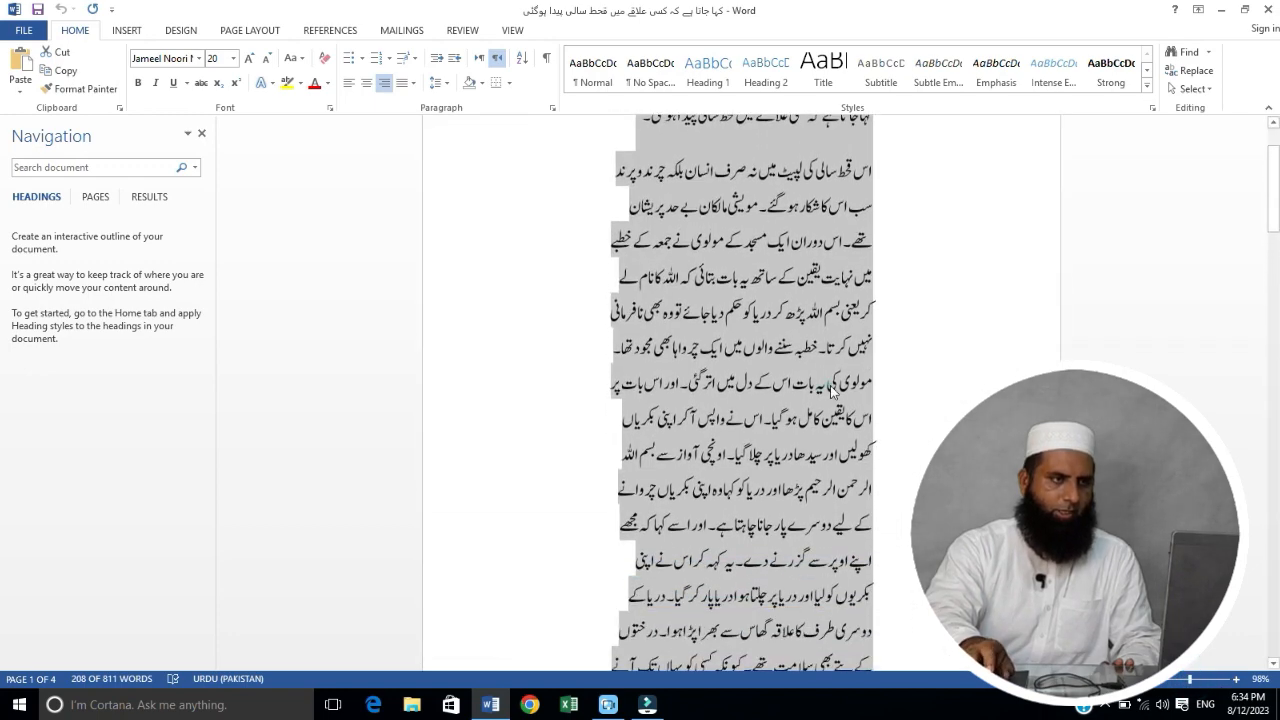
click(832, 387)
scroll(832, 387, up, 3)
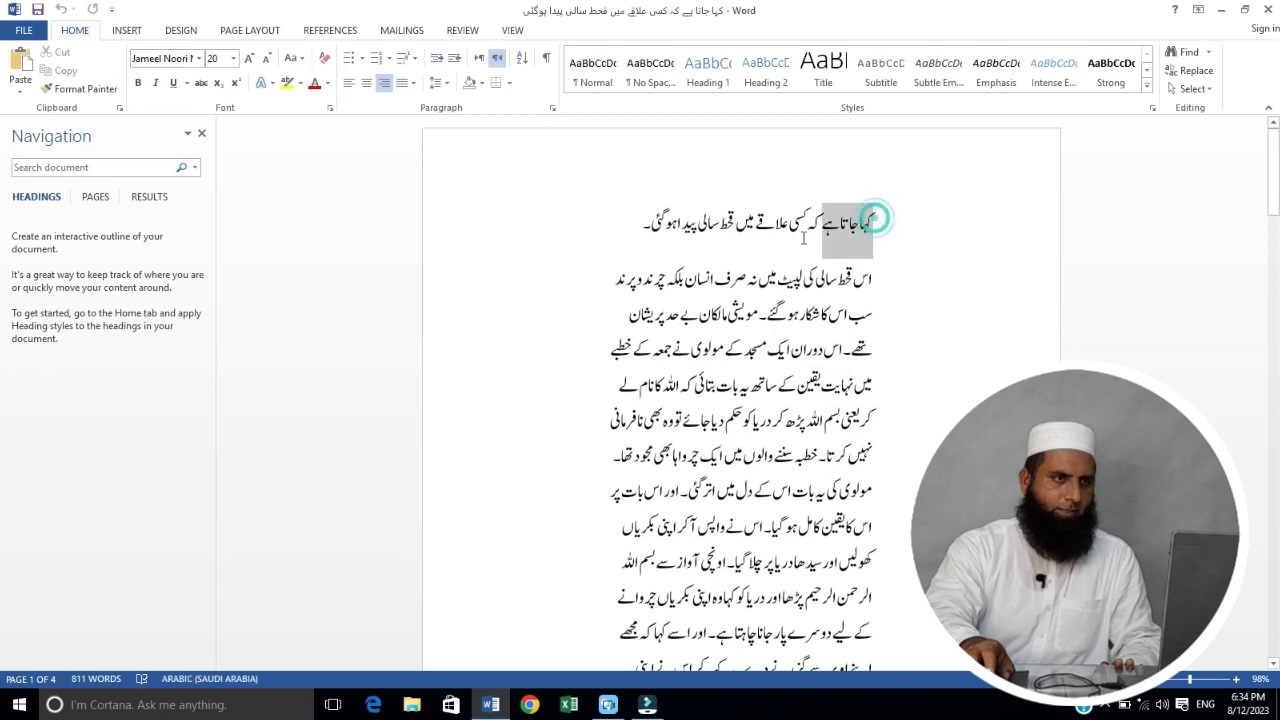
drag(876, 219, 700, 457)
click(894, 217)
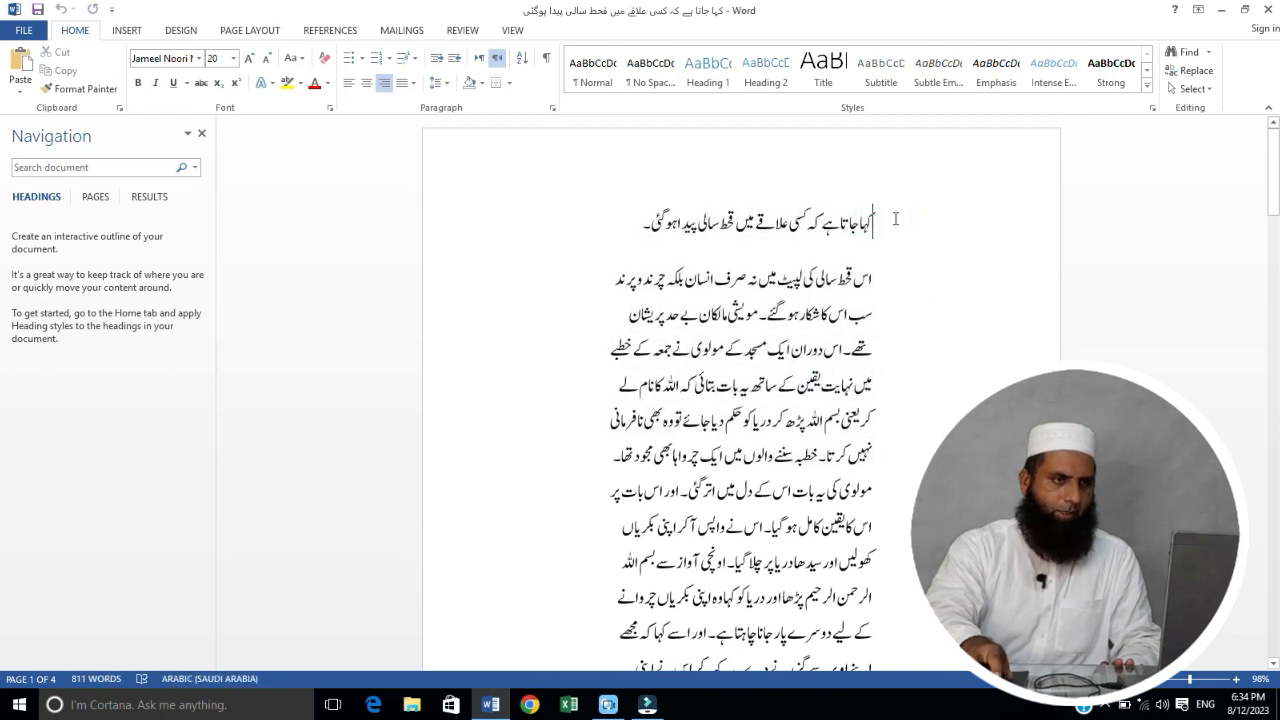
drag(894, 217, 602, 183)
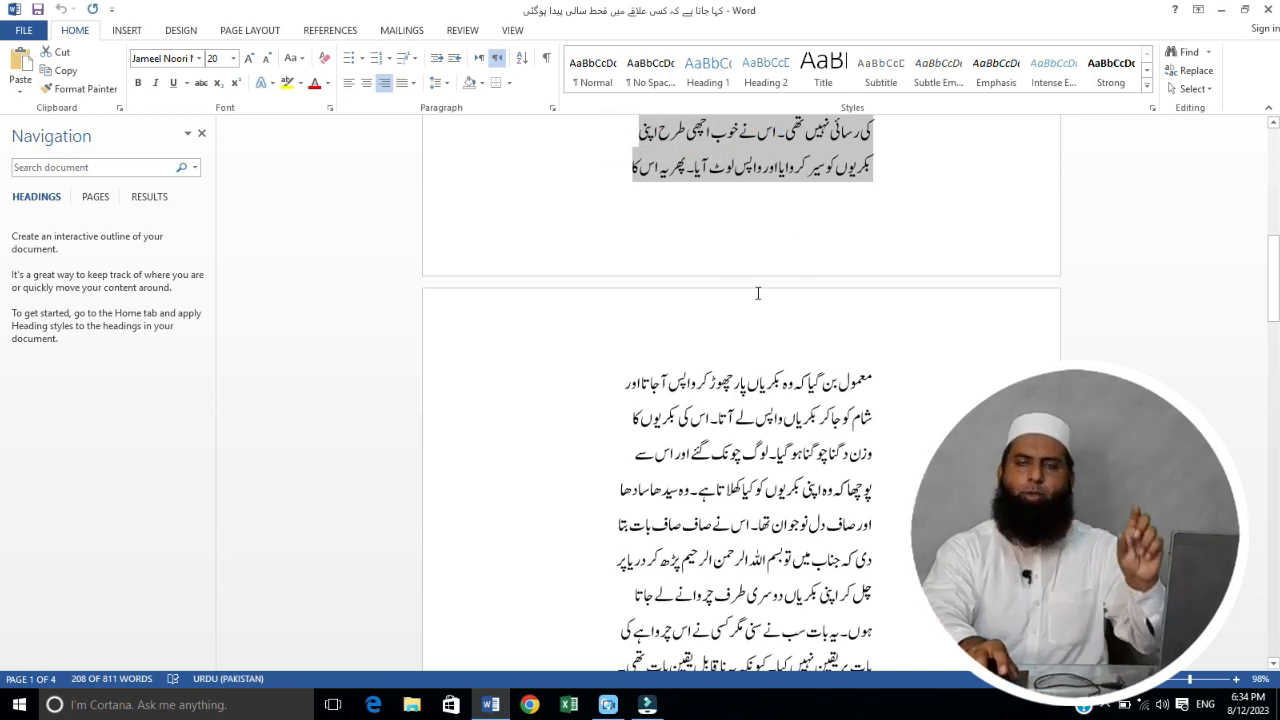
scroll(758, 293, up, 2)
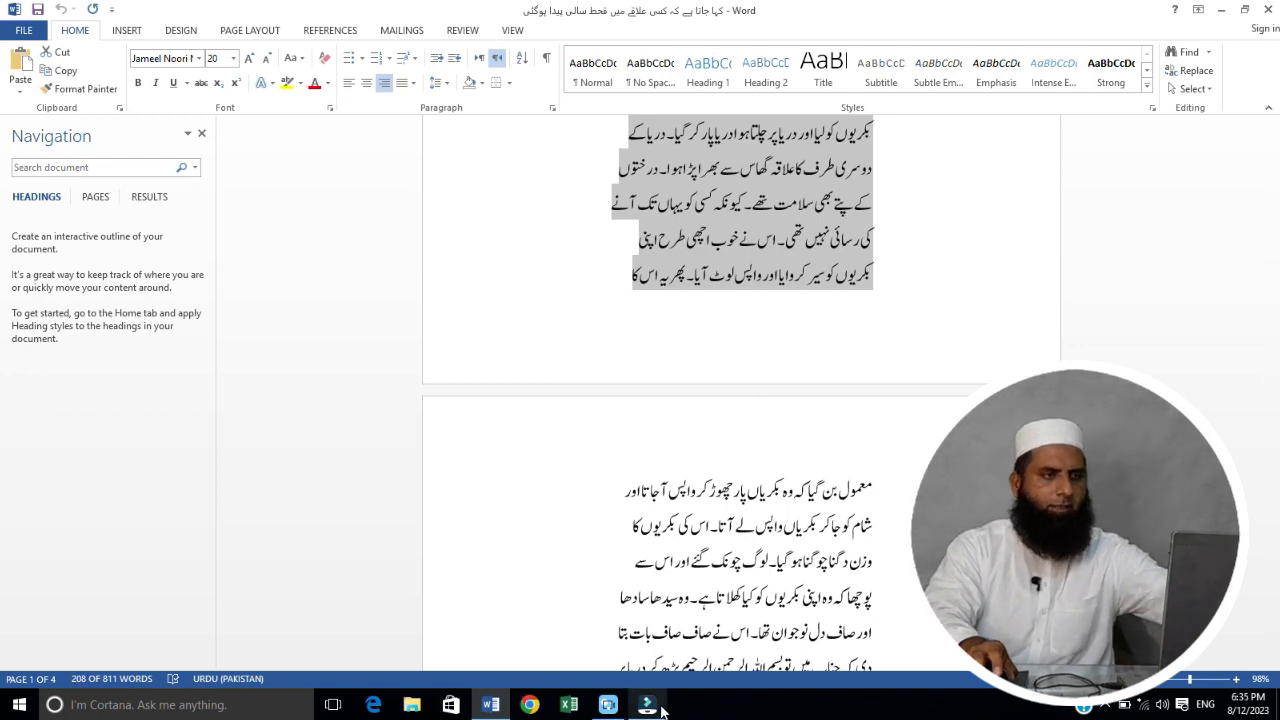
Step: Switch back to Movavi Video Editor, paste the copied Urdu text into the title and color it red (#ff0000)
click(608, 702)
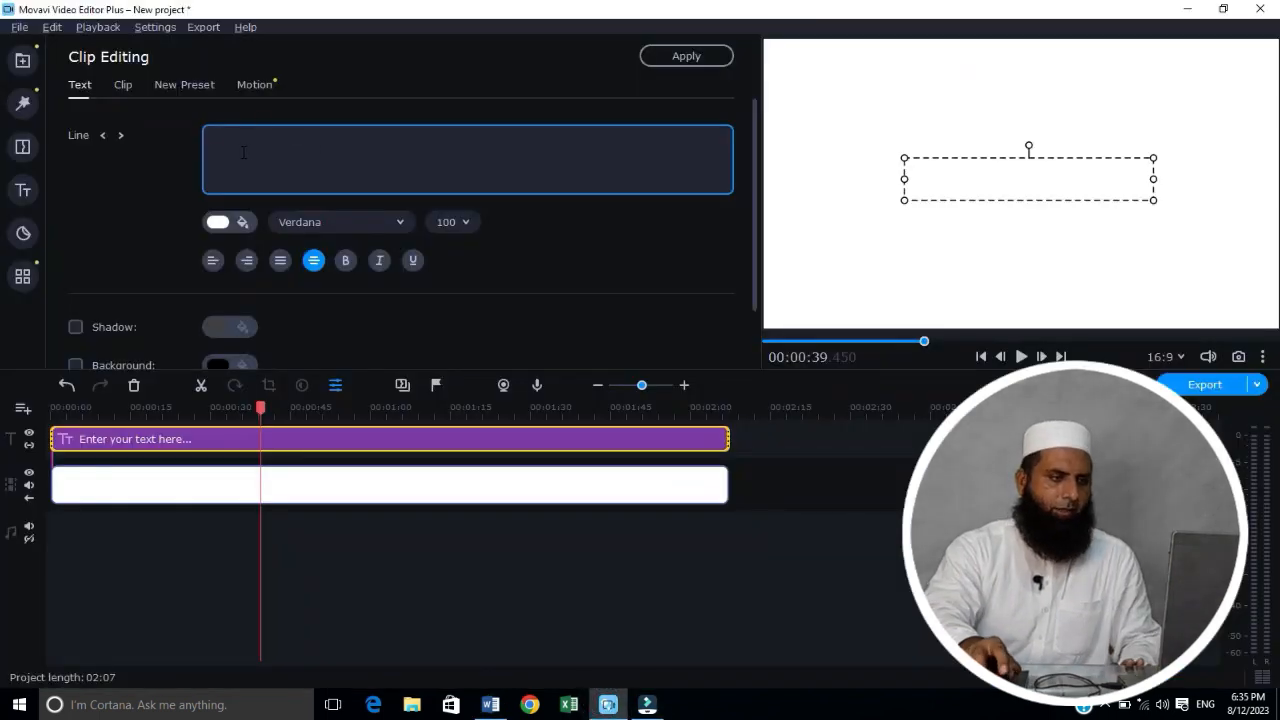
key(ctrl+v)
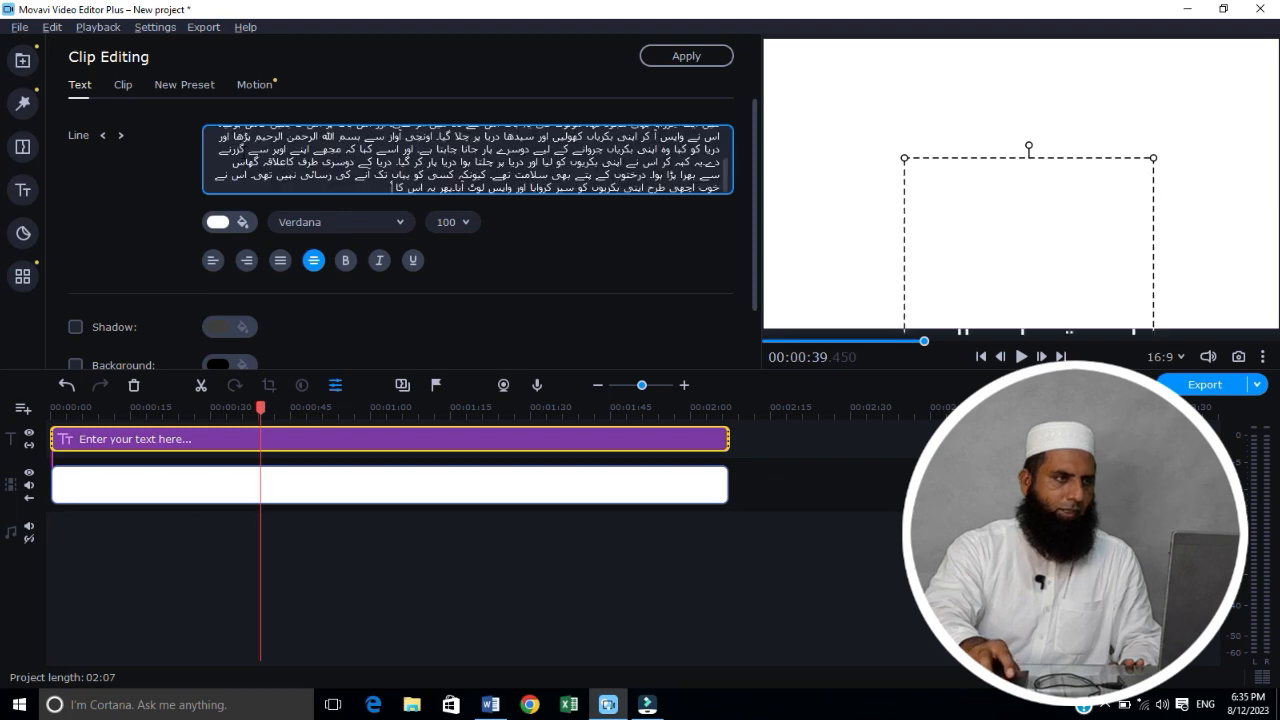
click(249, 222)
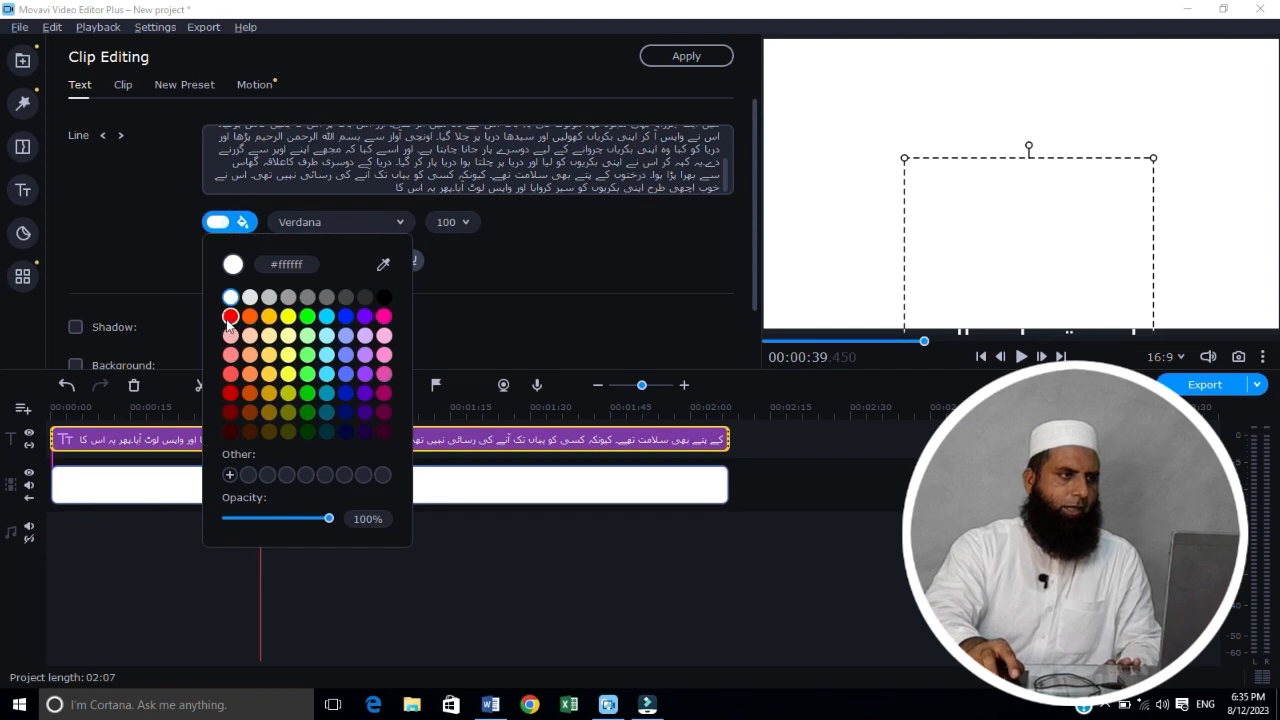
click(231, 317)
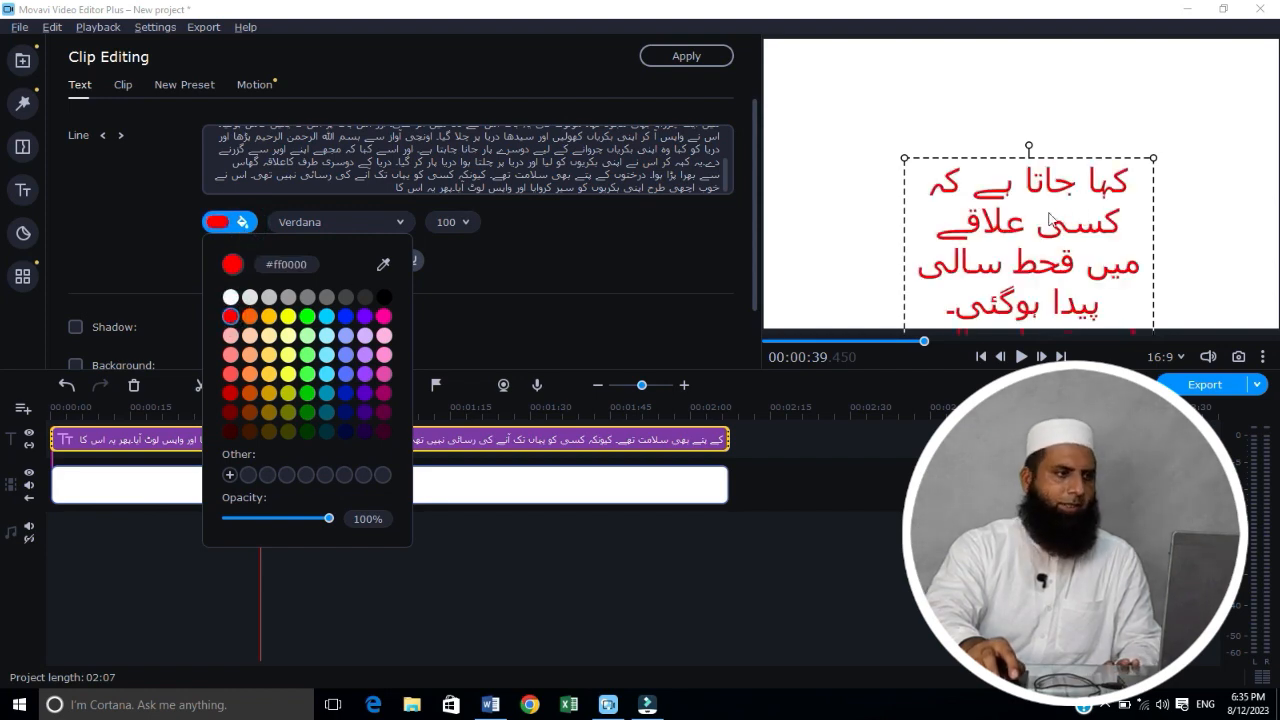
Step: Set the title text's font to Jameel Noori Nastaleeq
click(403, 222)
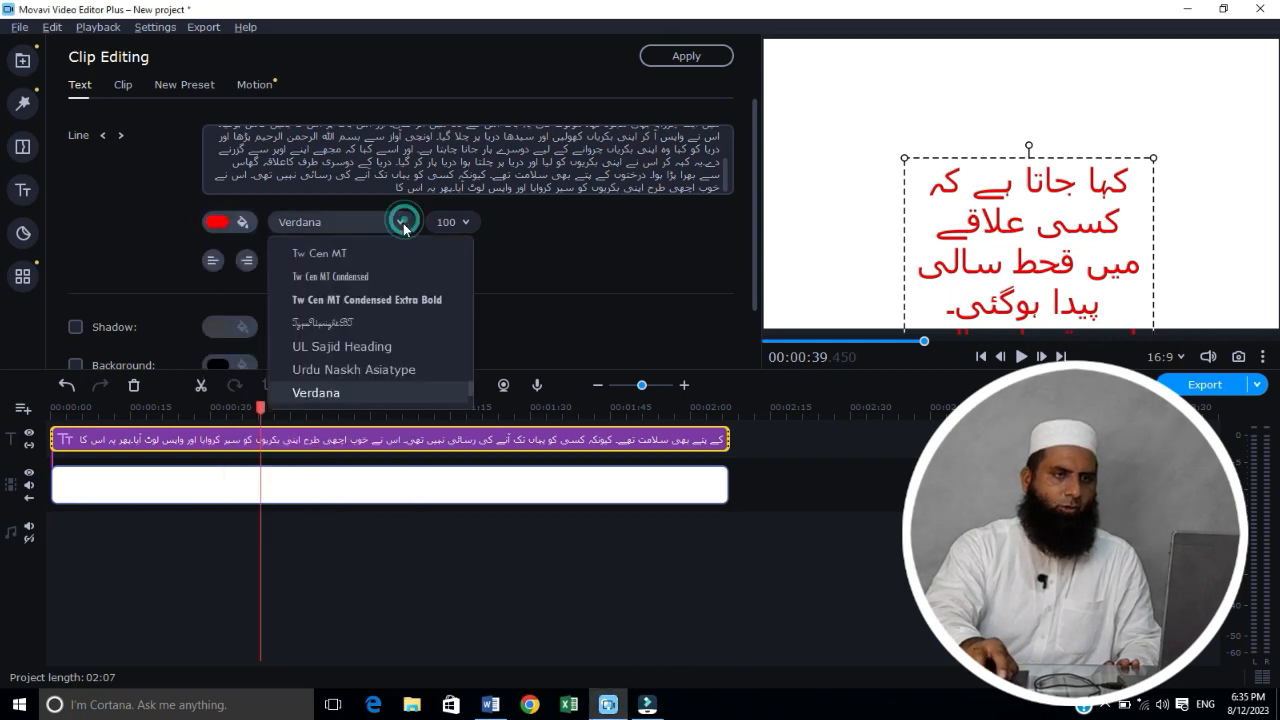
scroll(359, 346, up, 5)
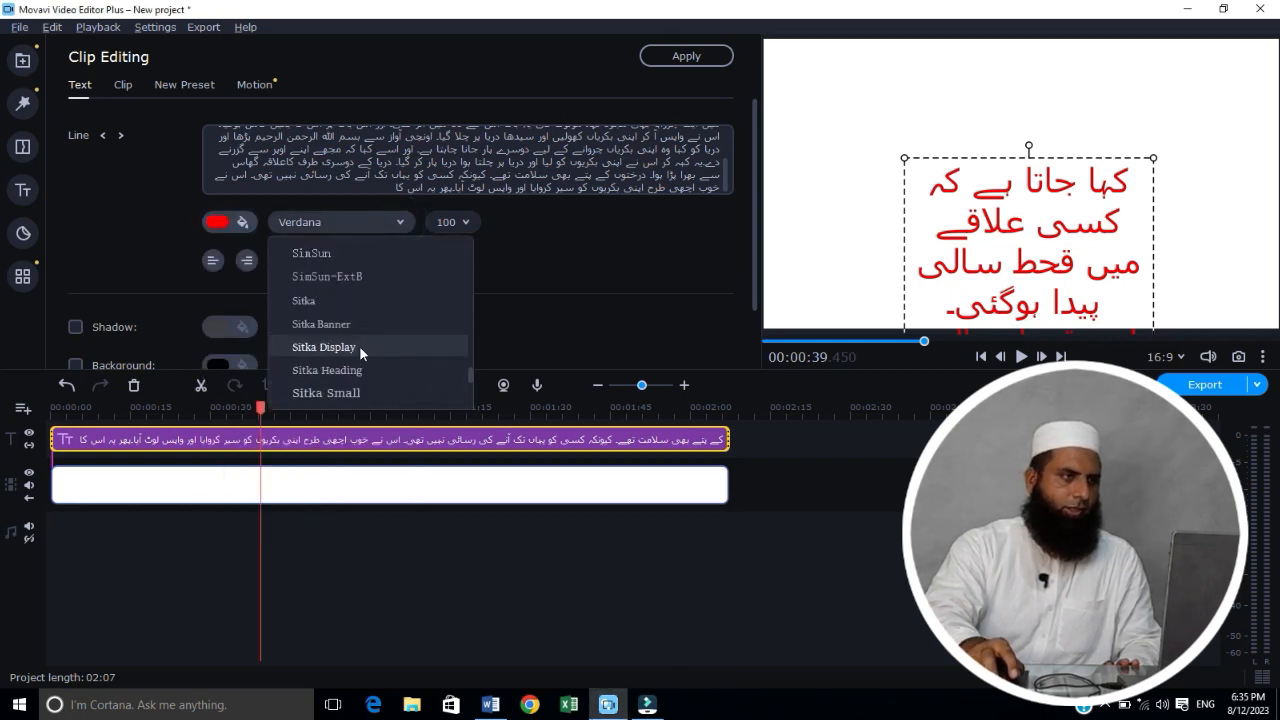
scroll(359, 345, up, 6)
scroll(360, 348, up, 8)
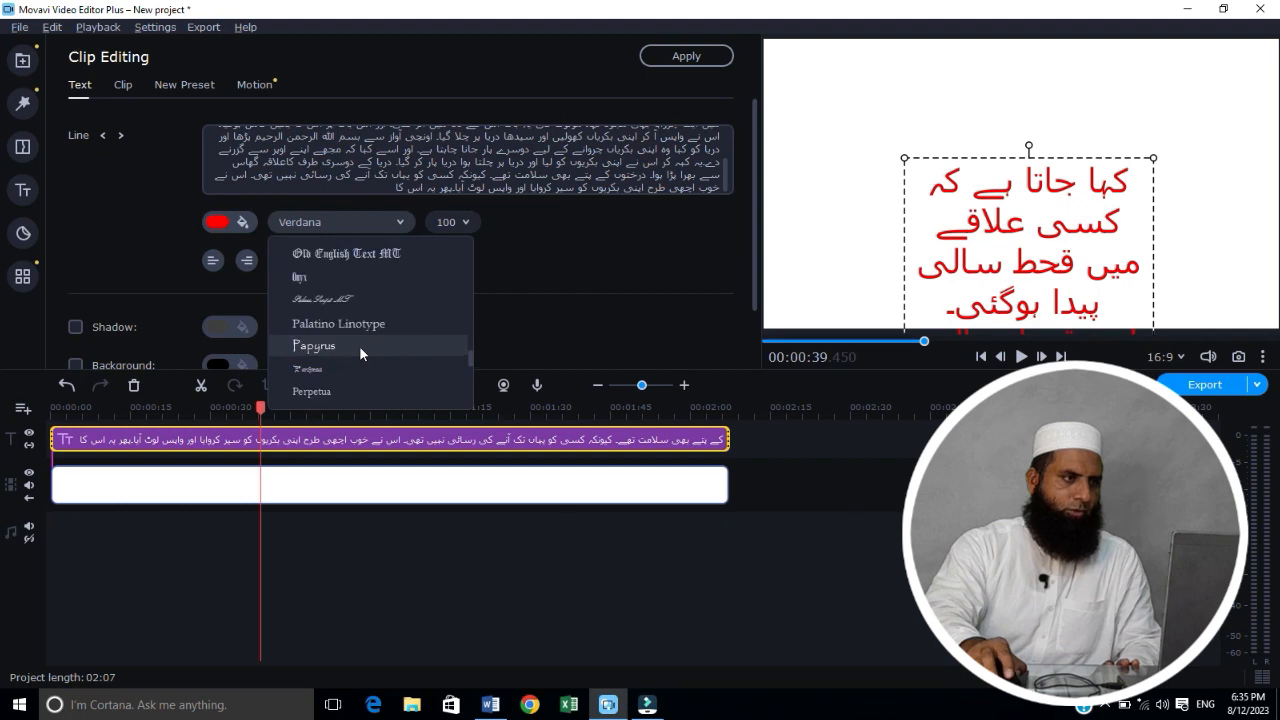
scroll(361, 352, up, 10)
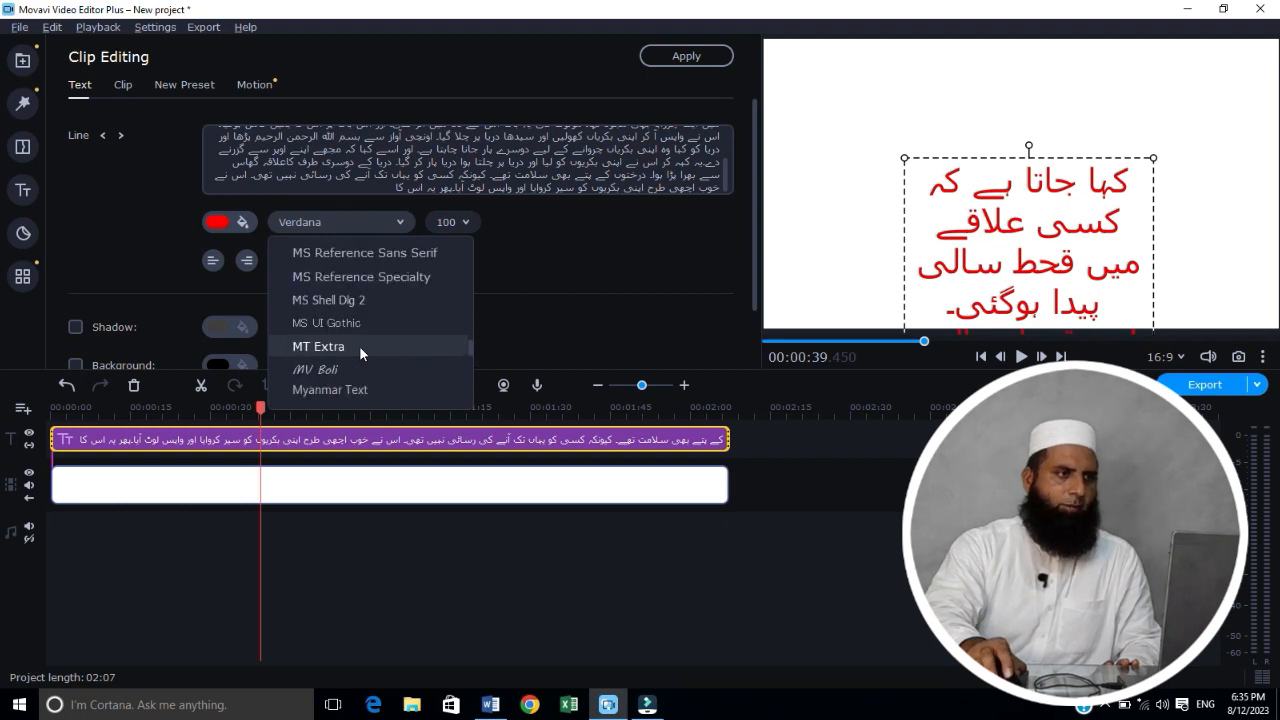
scroll(359, 345, up, 10)
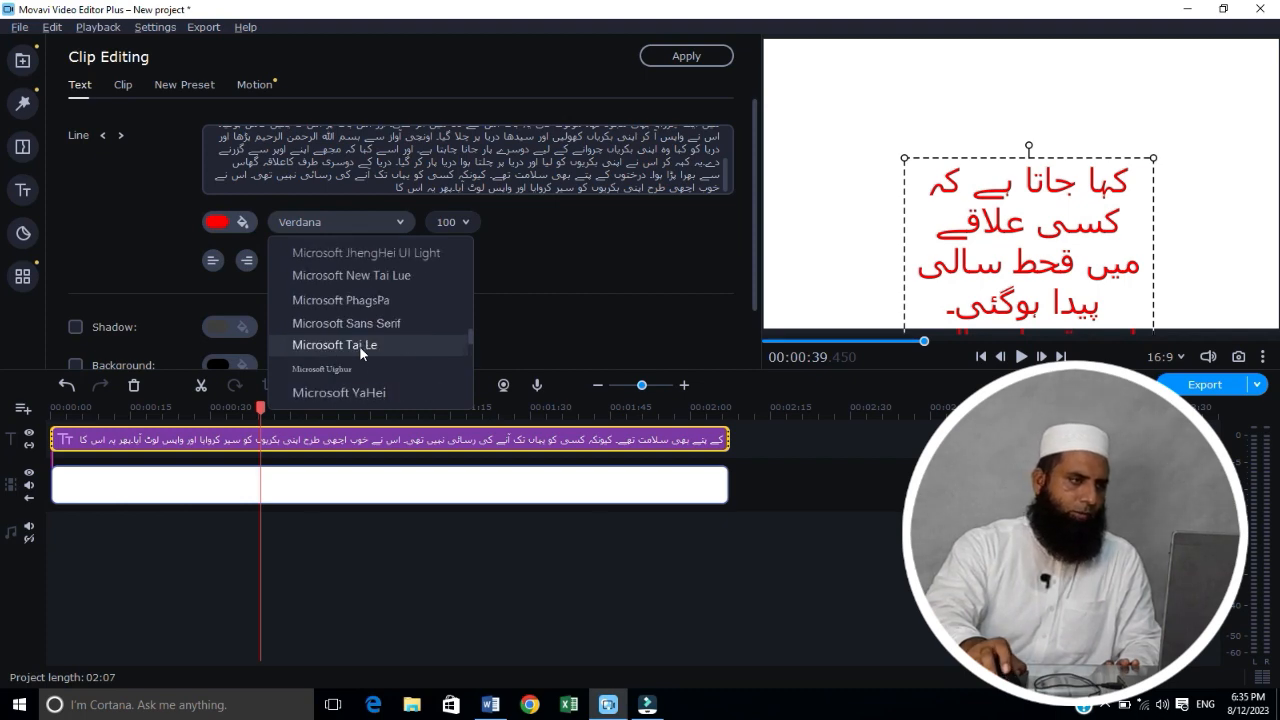
scroll(359, 345, up, 10)
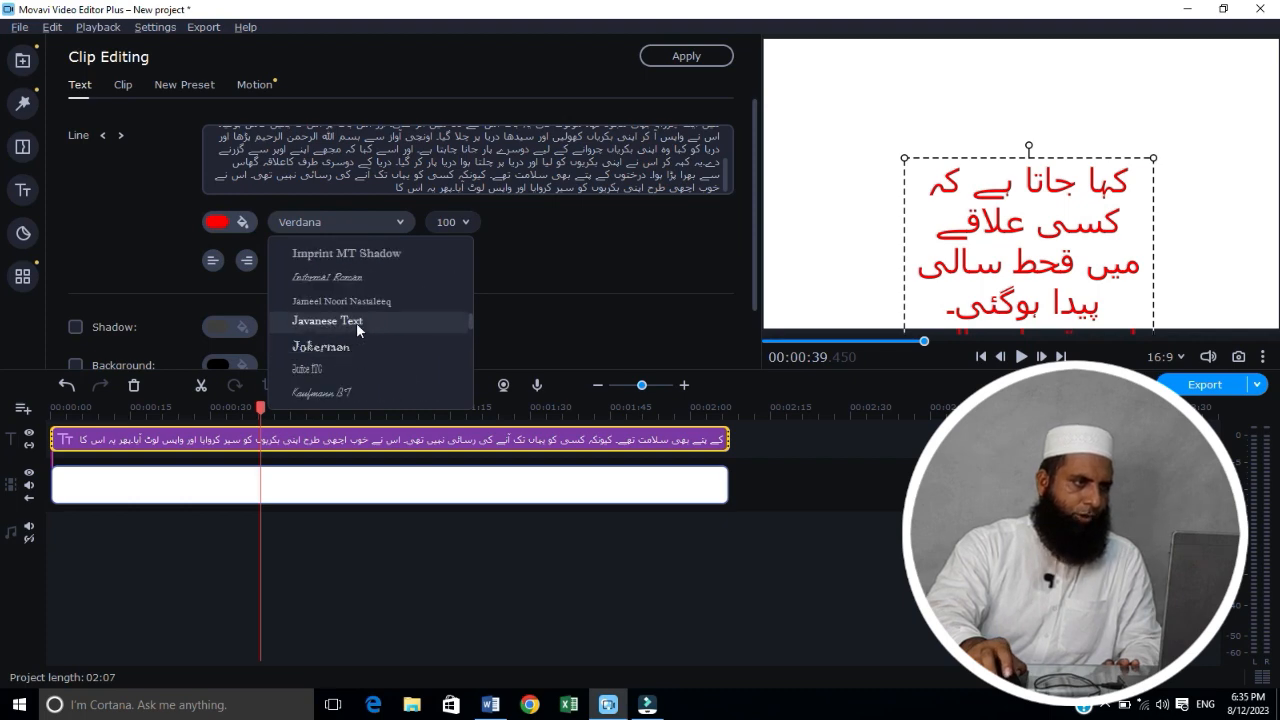
click(353, 302)
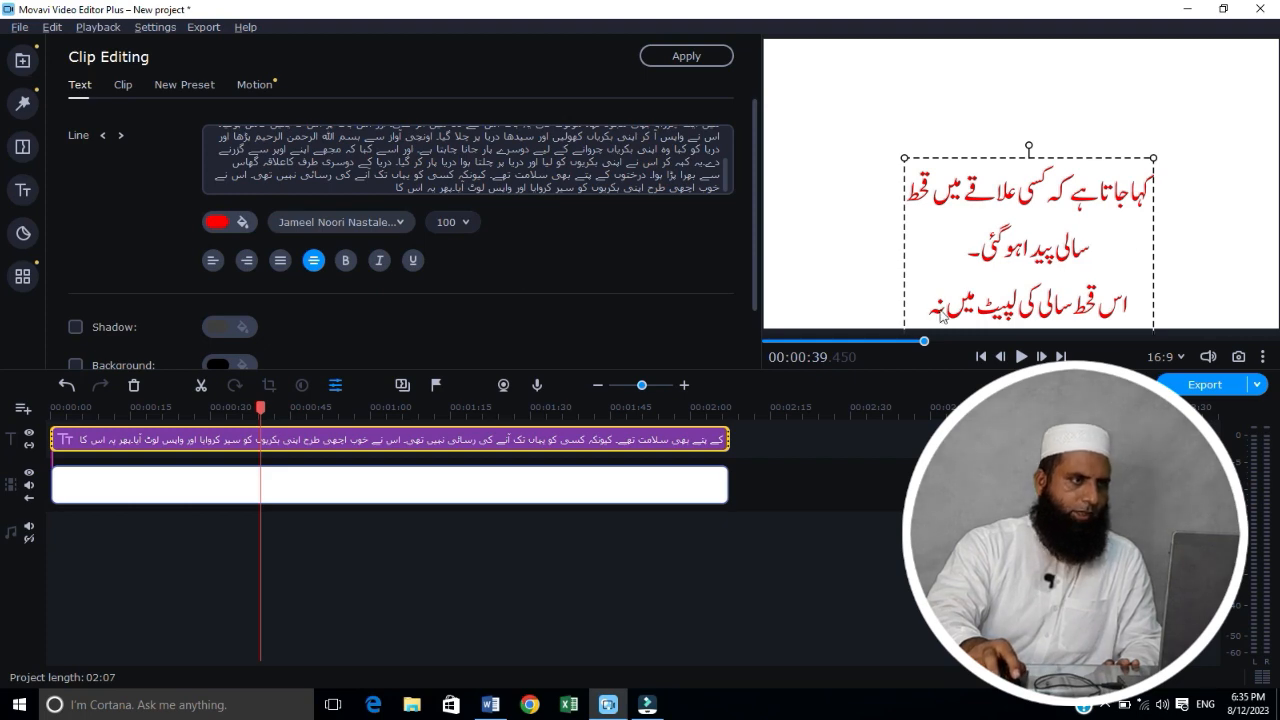
Step: Play the scrolling title from the start of the project for about 12 seconds, and return the playhead to the beginning
click(767, 343)
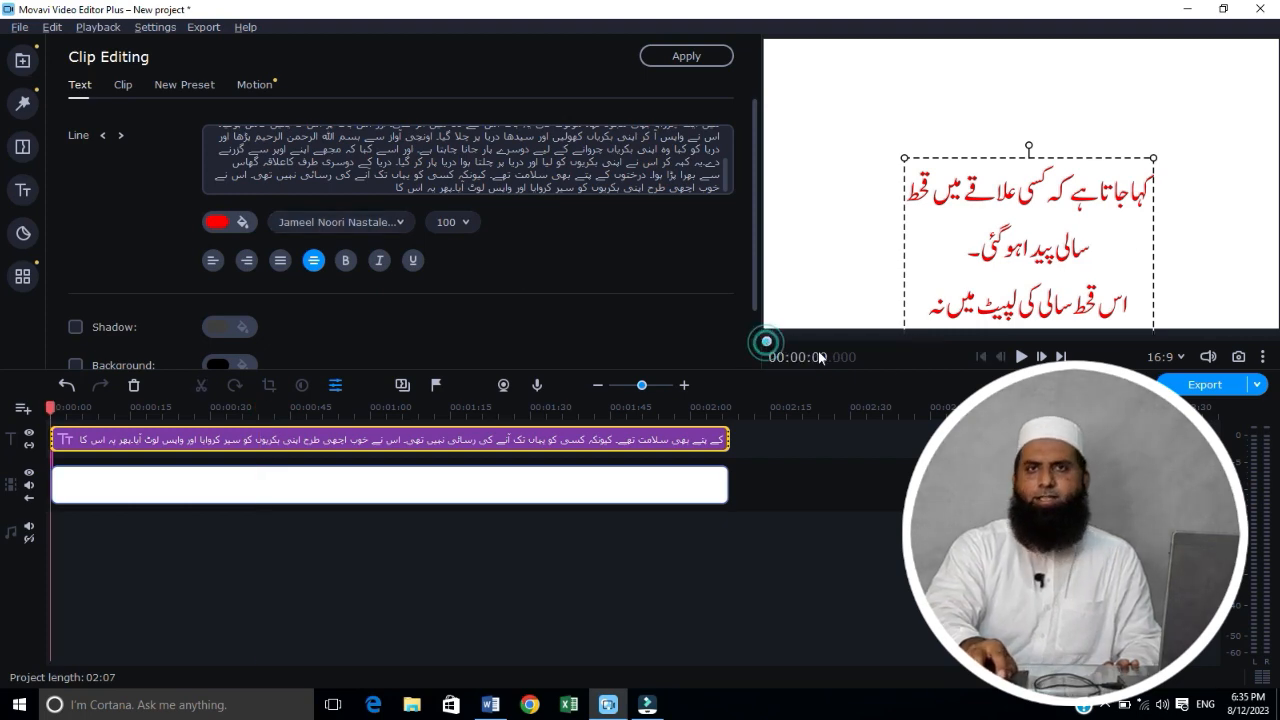
click(1020, 357)
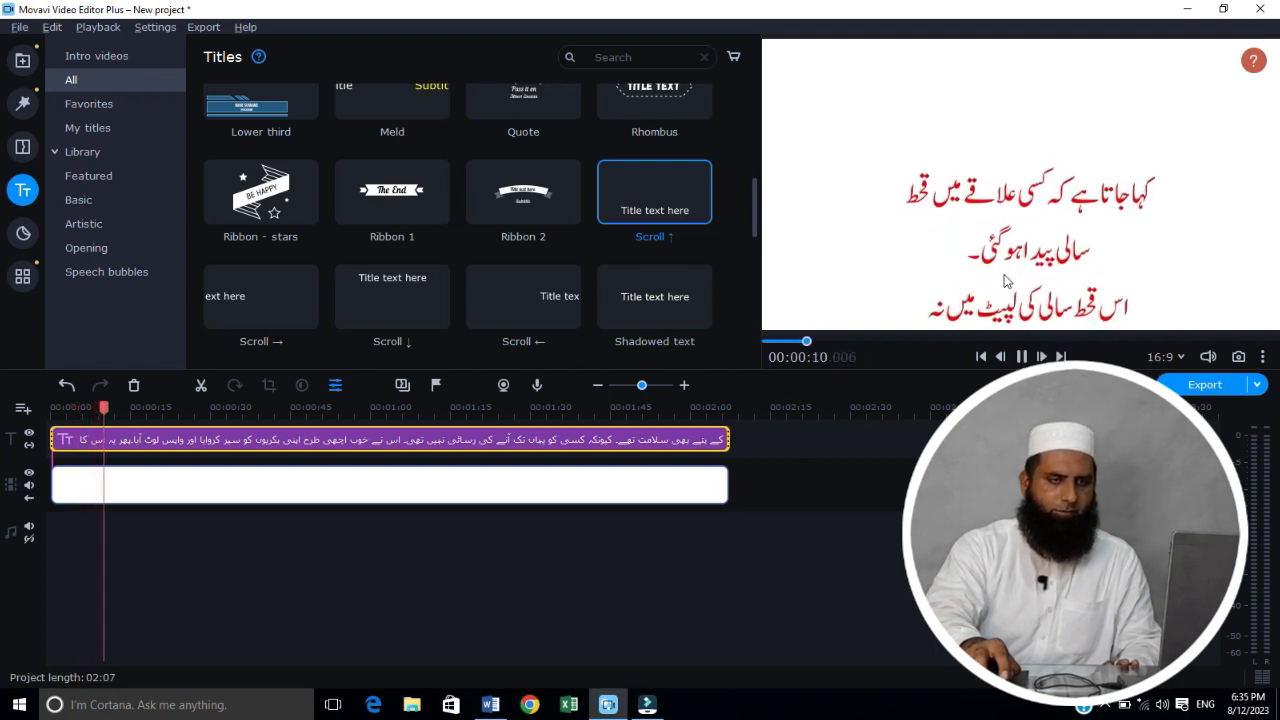
click(1021, 357)
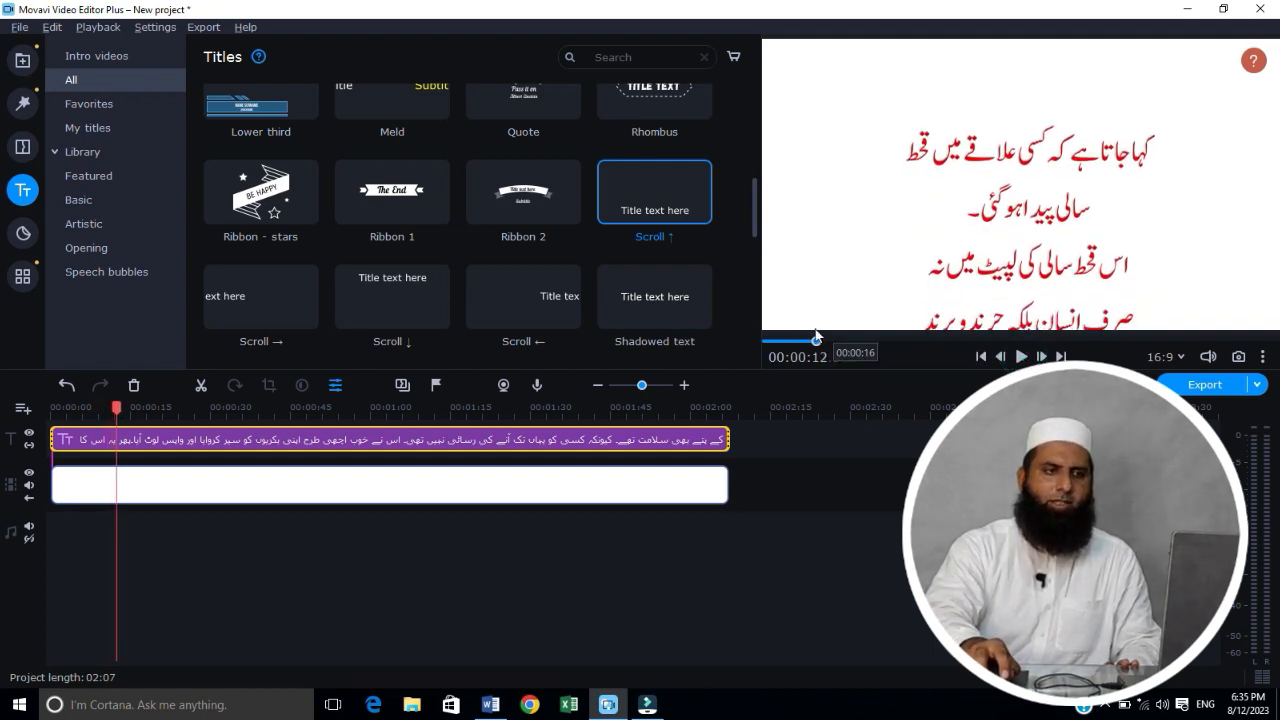
drag(817, 338, 750, 345)
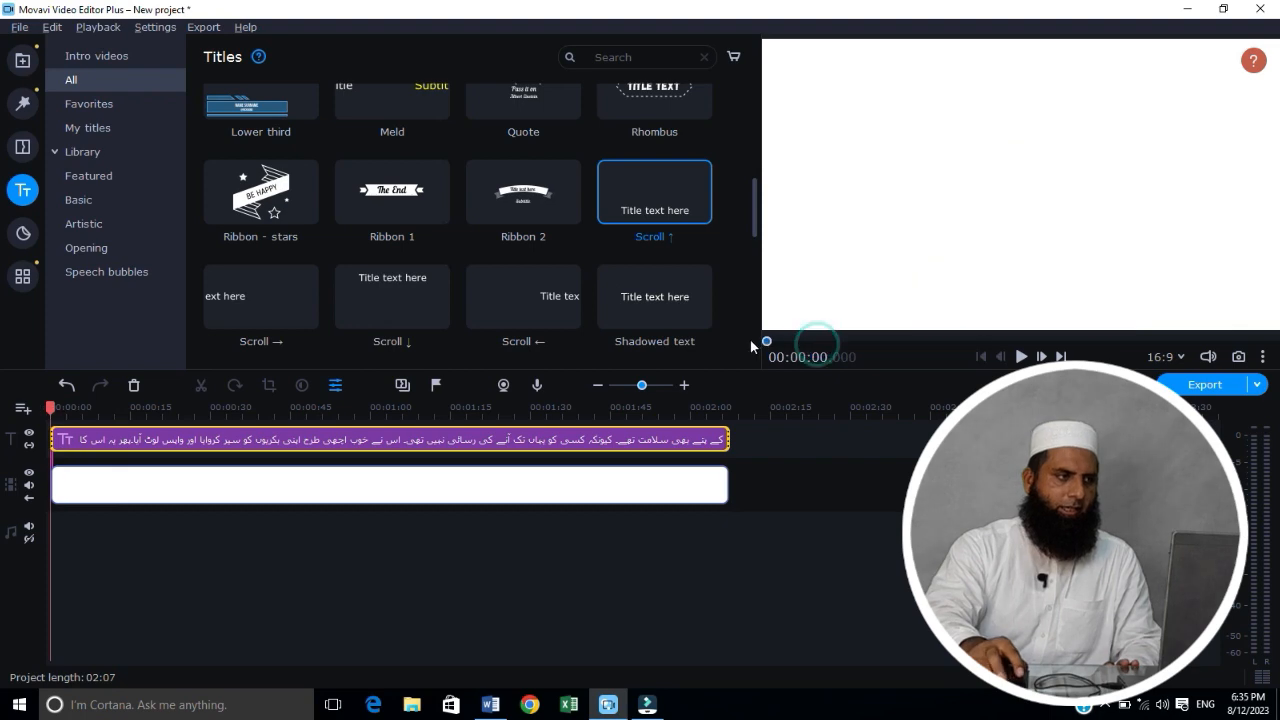
Step: Open the scrolling title for editing and insert line breaks throughout the Urdu text so each line is about half the text box's width
double_click(371, 446)
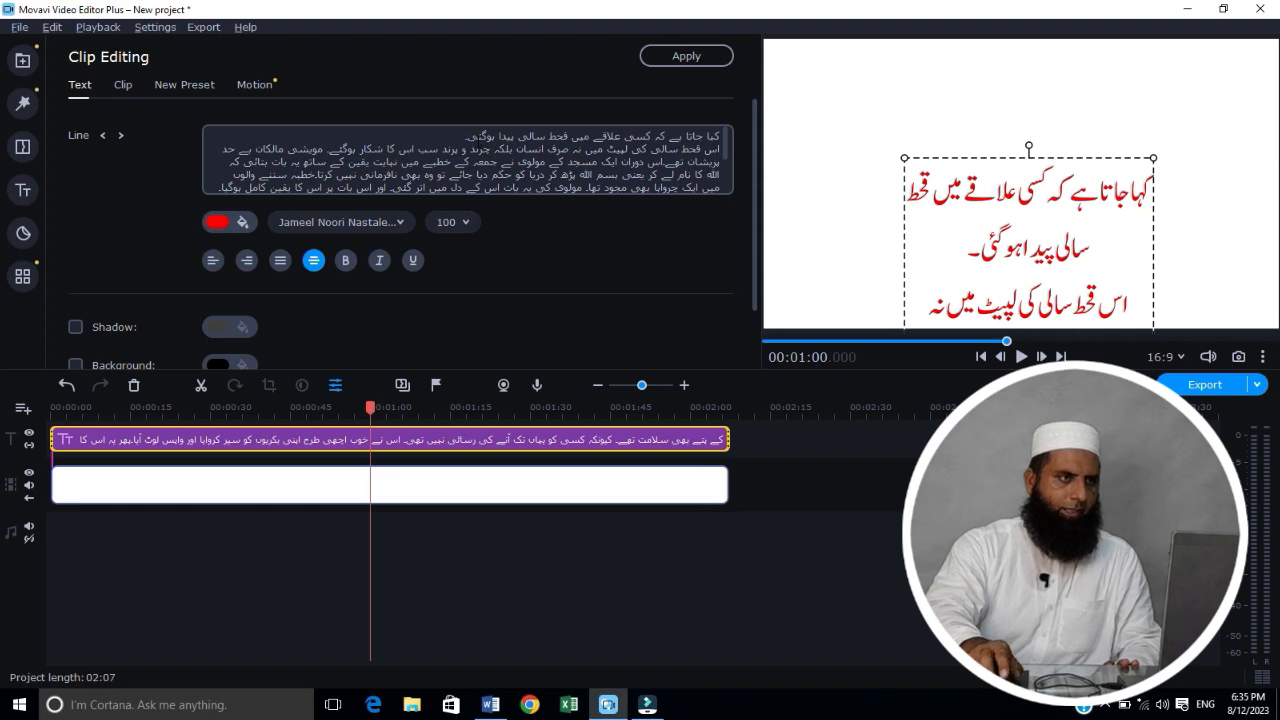
click(470, 149)
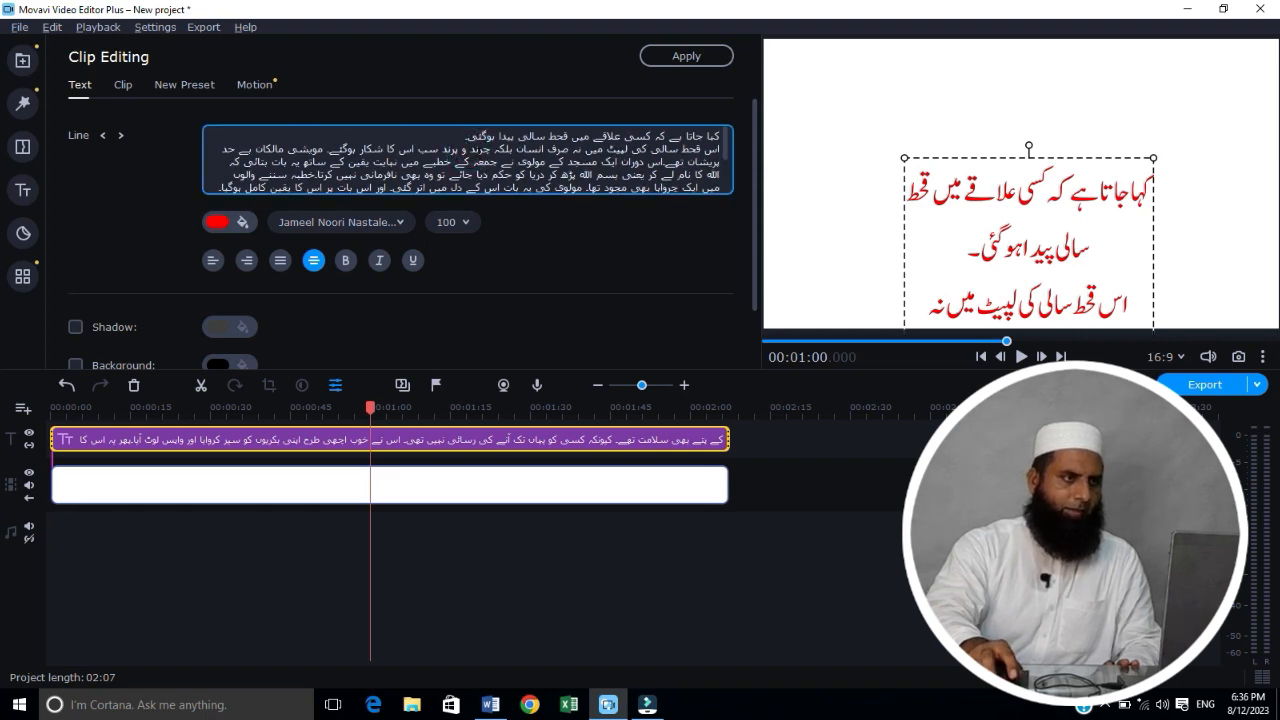
key(Return)
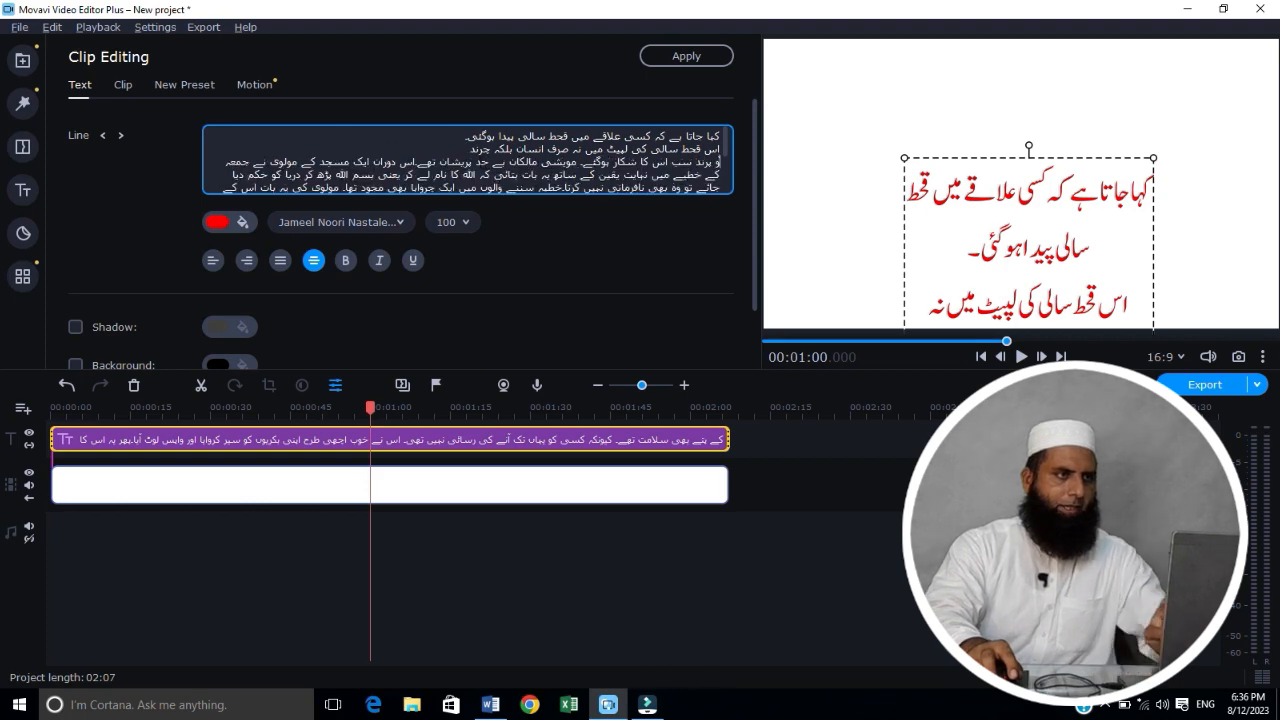
click(474, 160)
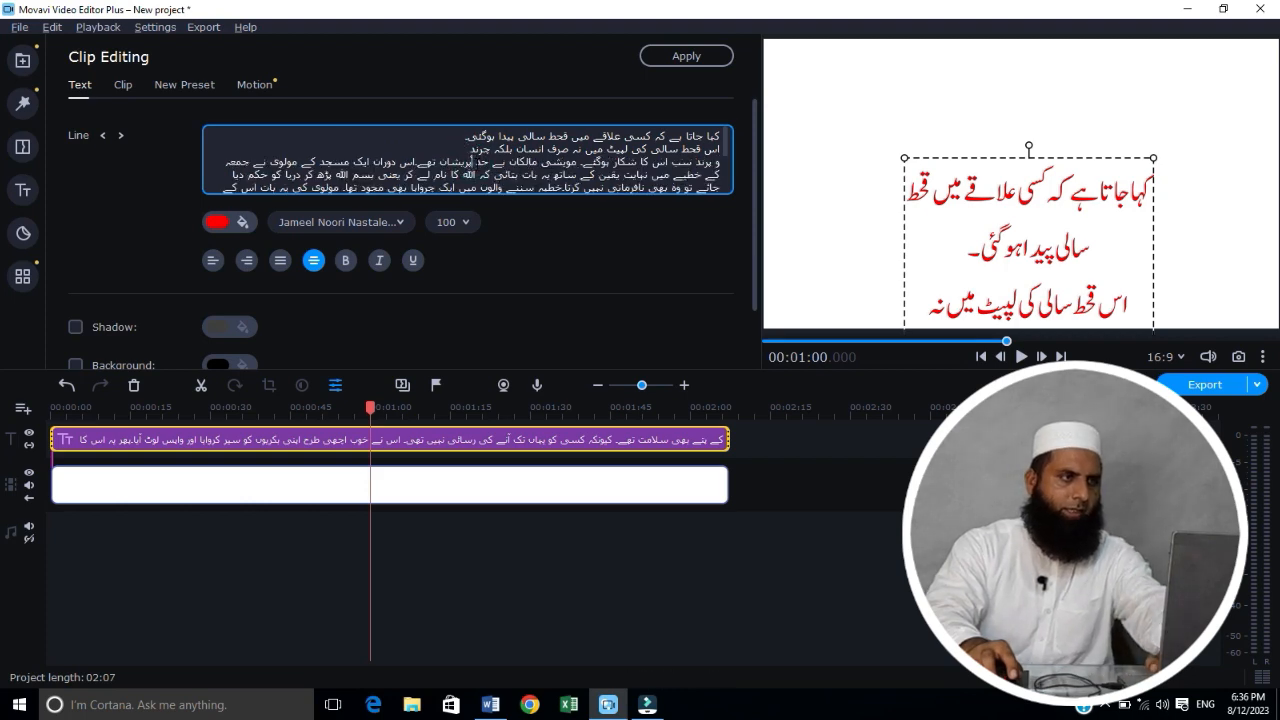
key(Return)
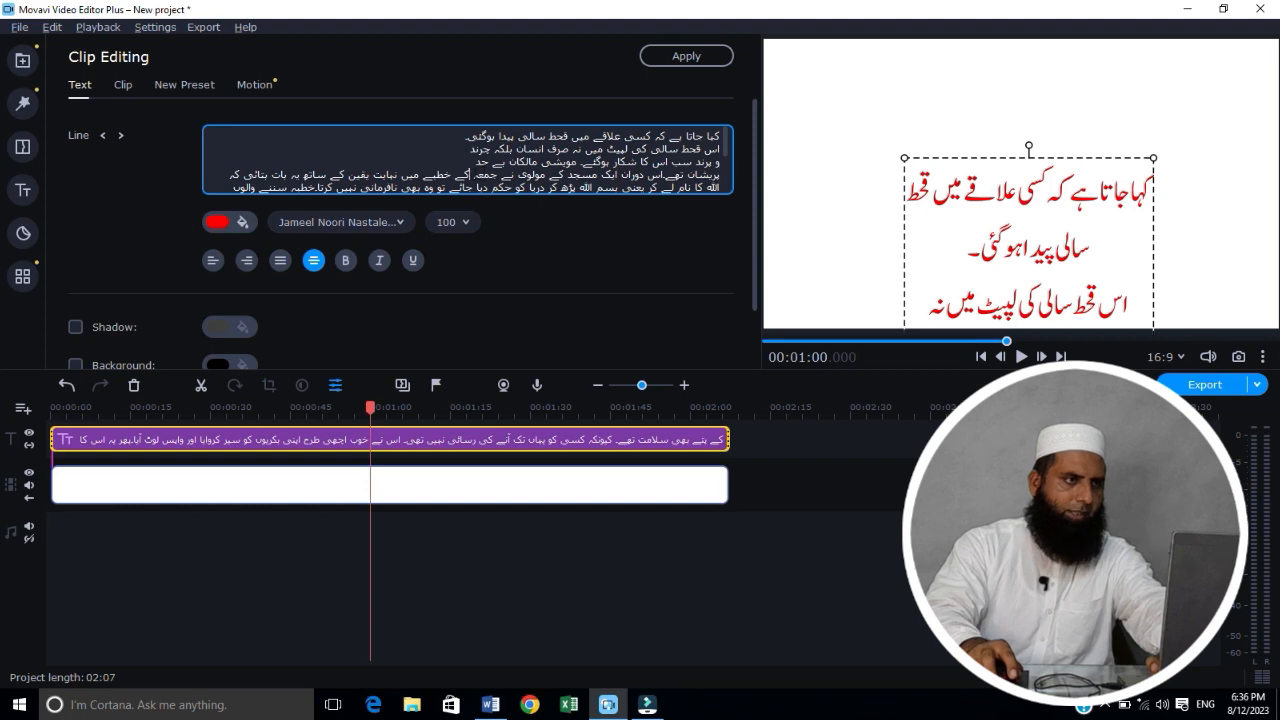
key(Return)
click(477, 187)
key(Return)
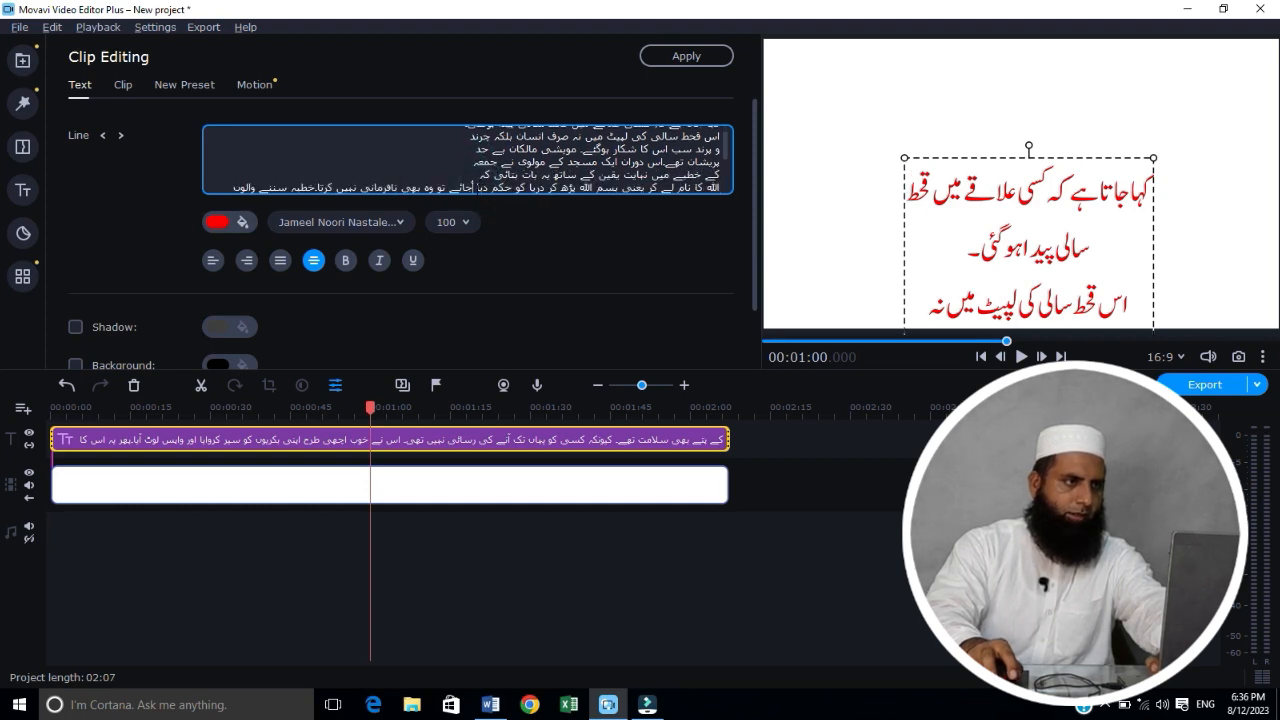
click(475, 190)
key(Return)
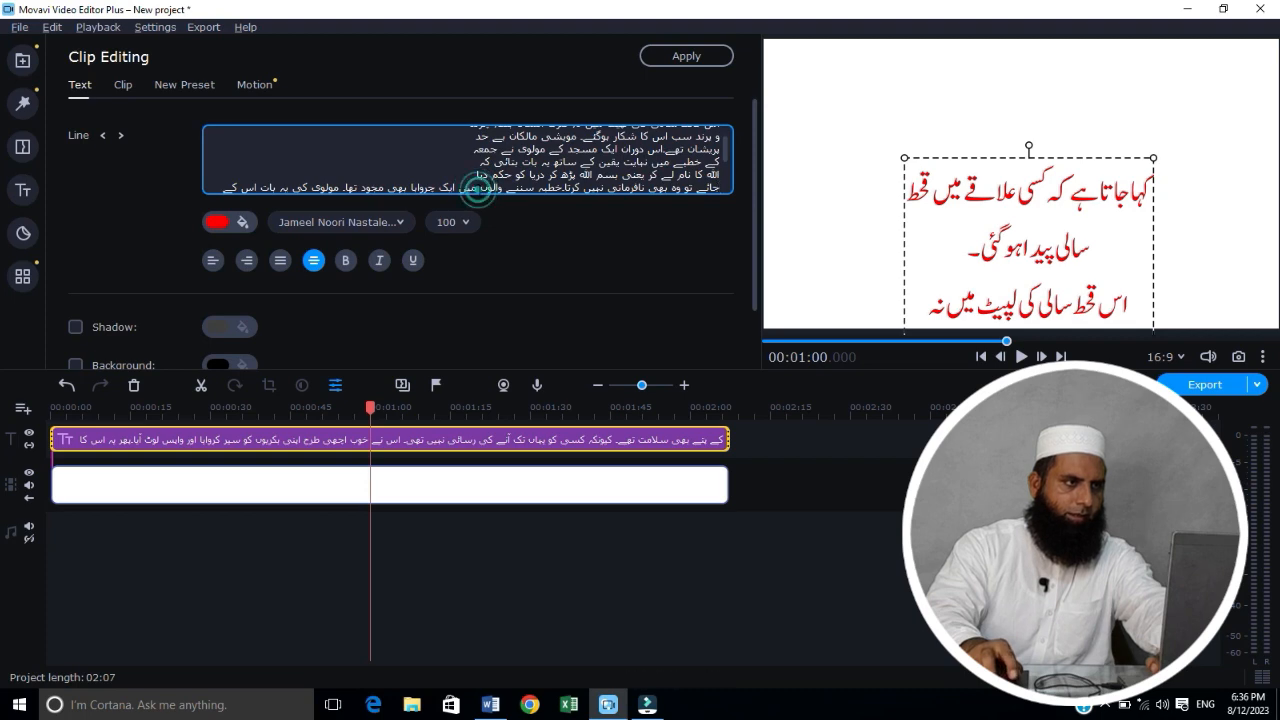
key(Return)
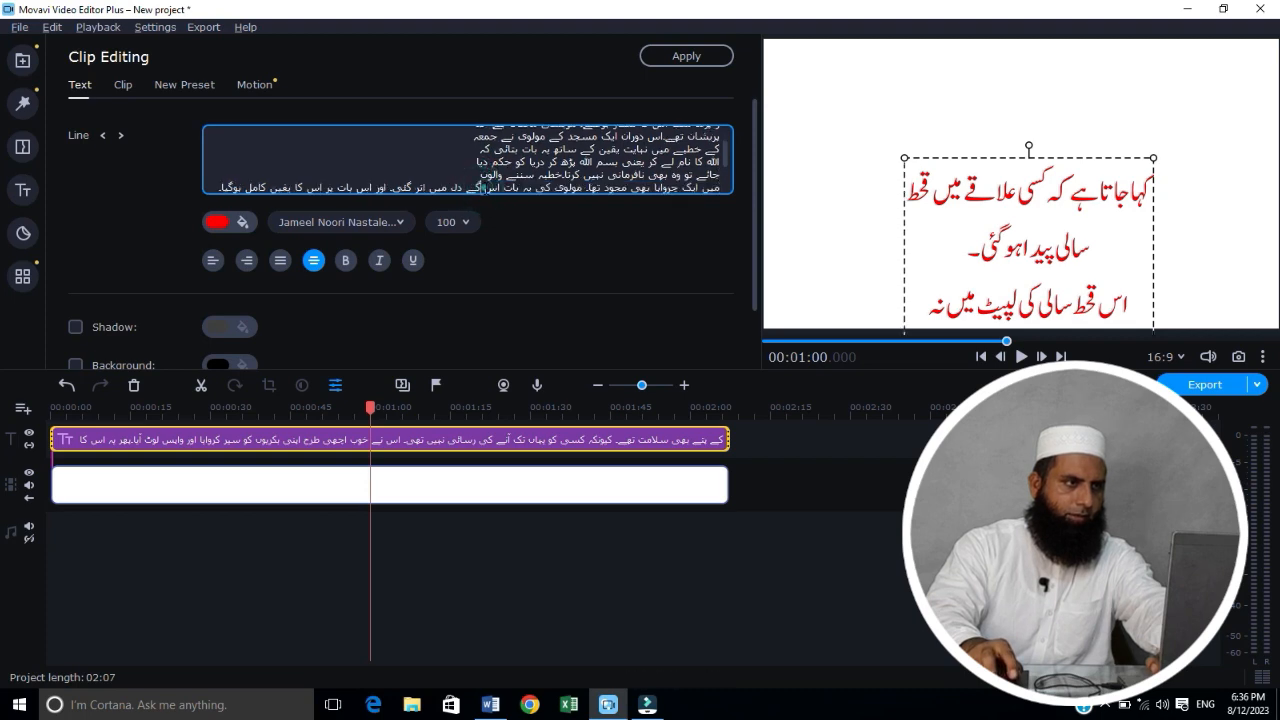
key(Return)
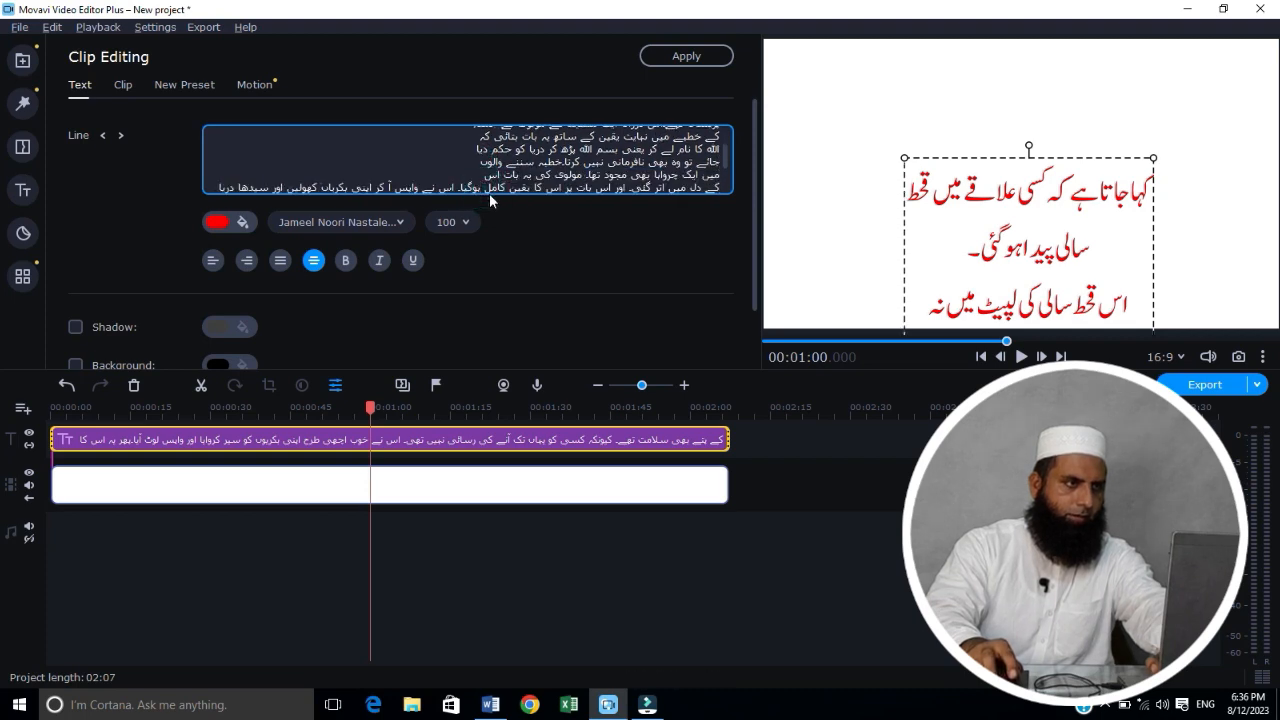
key(Return)
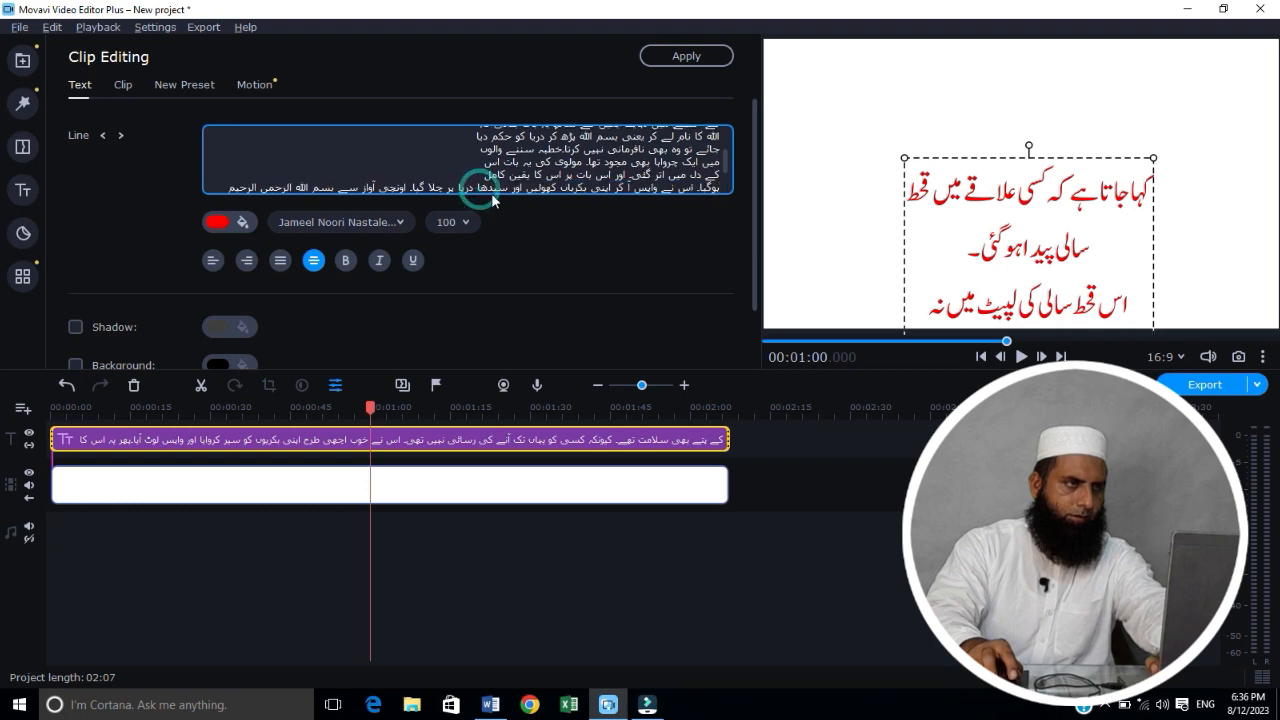
key(Return)
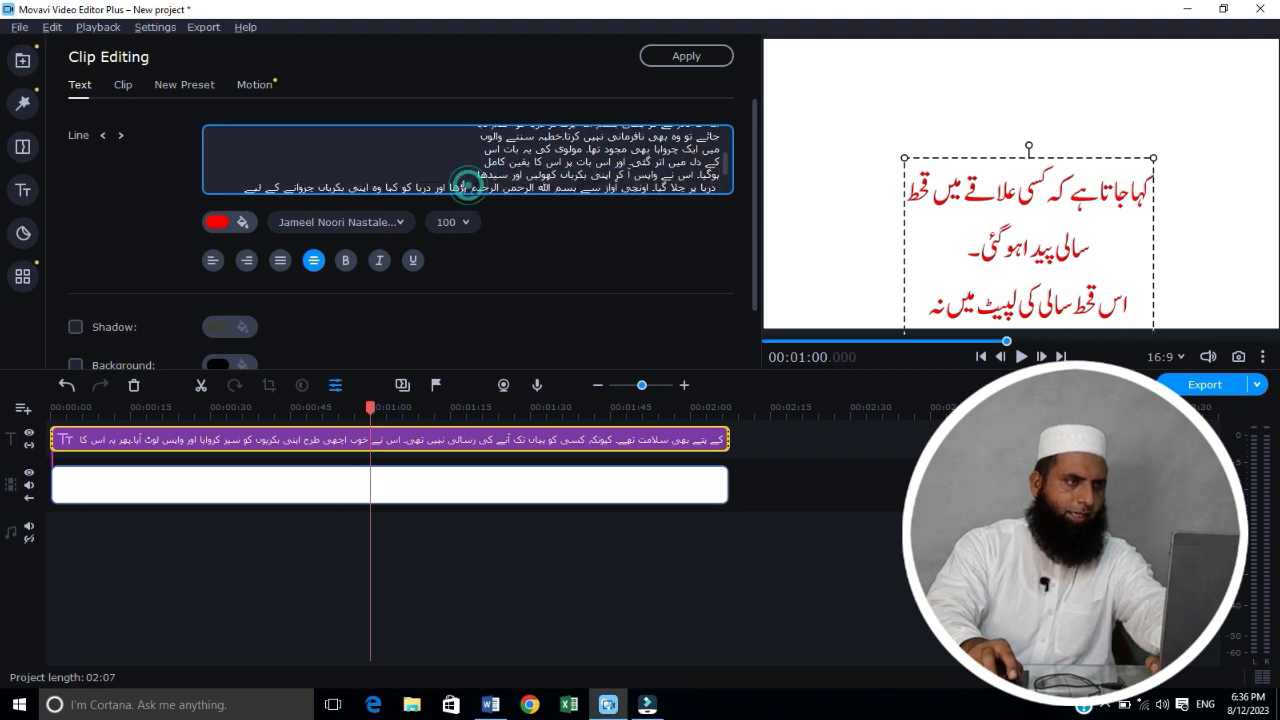
key(Return)
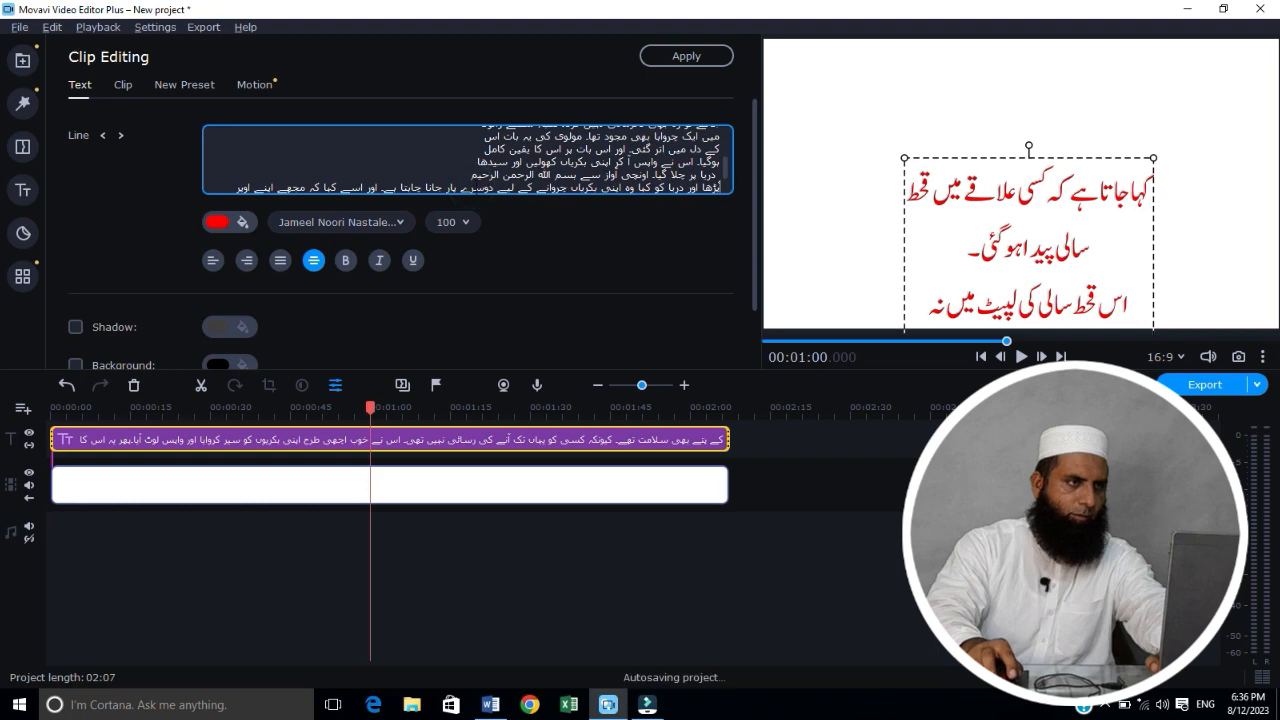
key(Return)
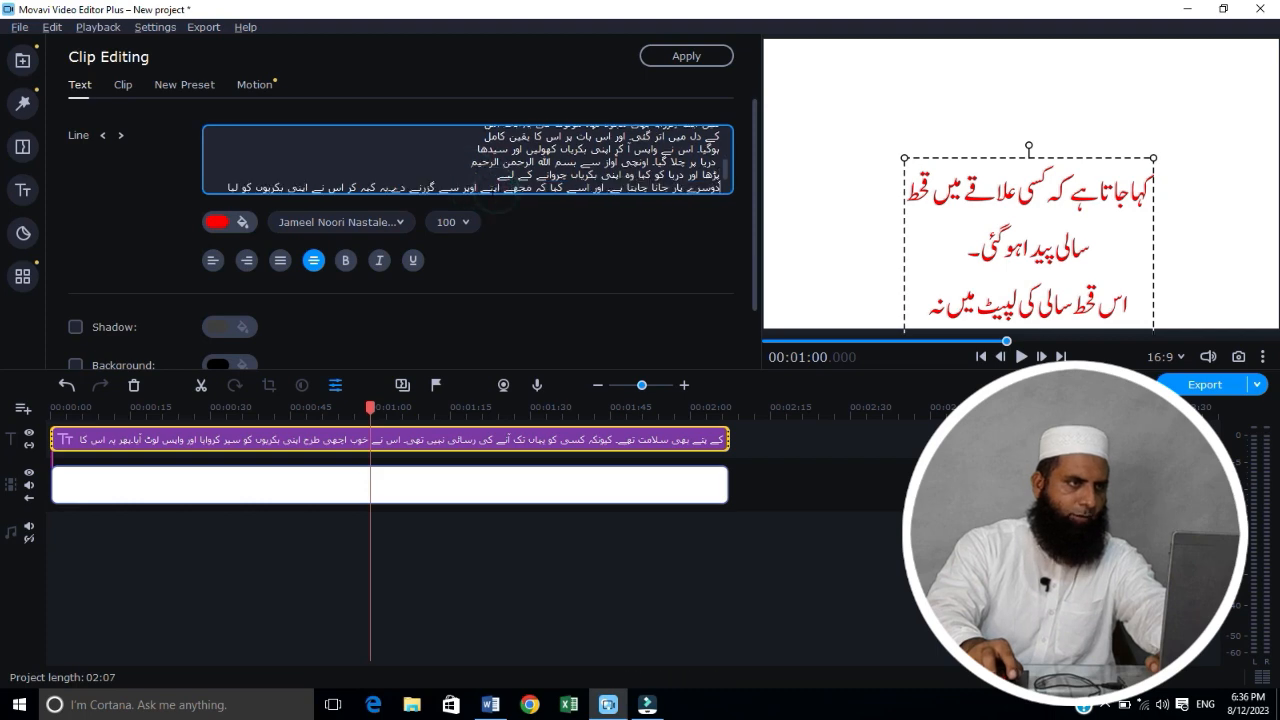
click(480, 188)
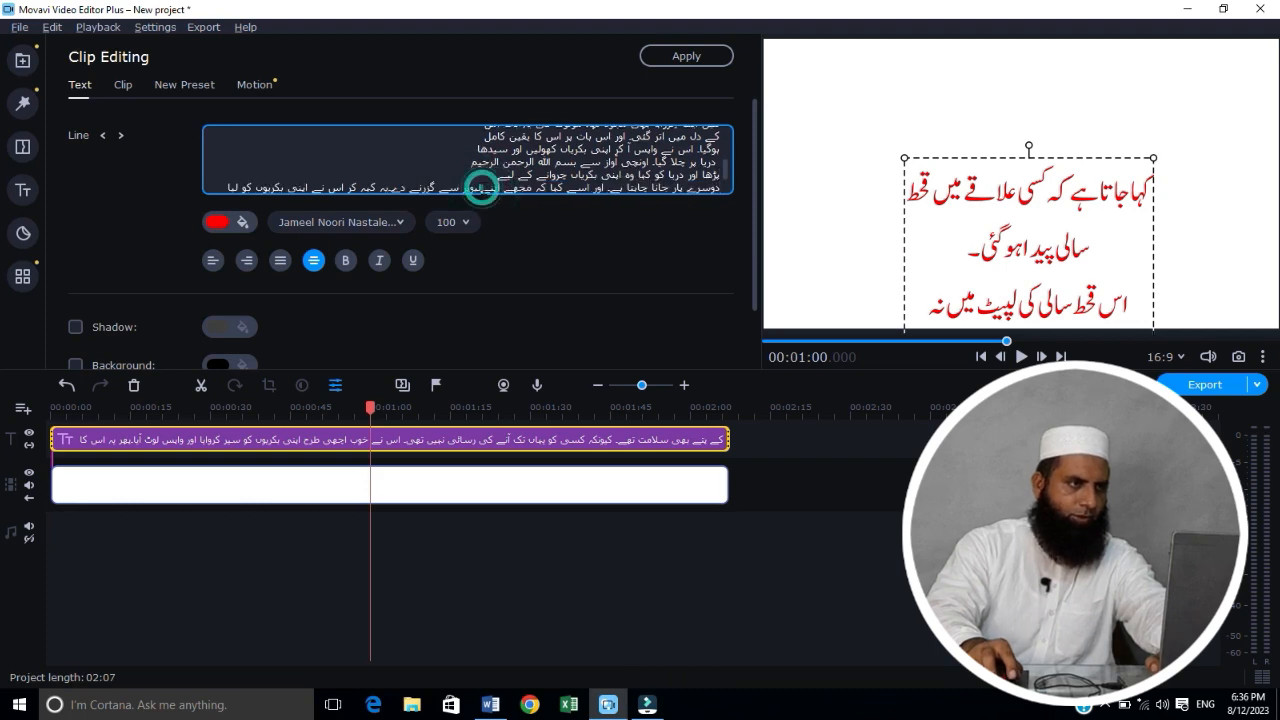
key(Return)
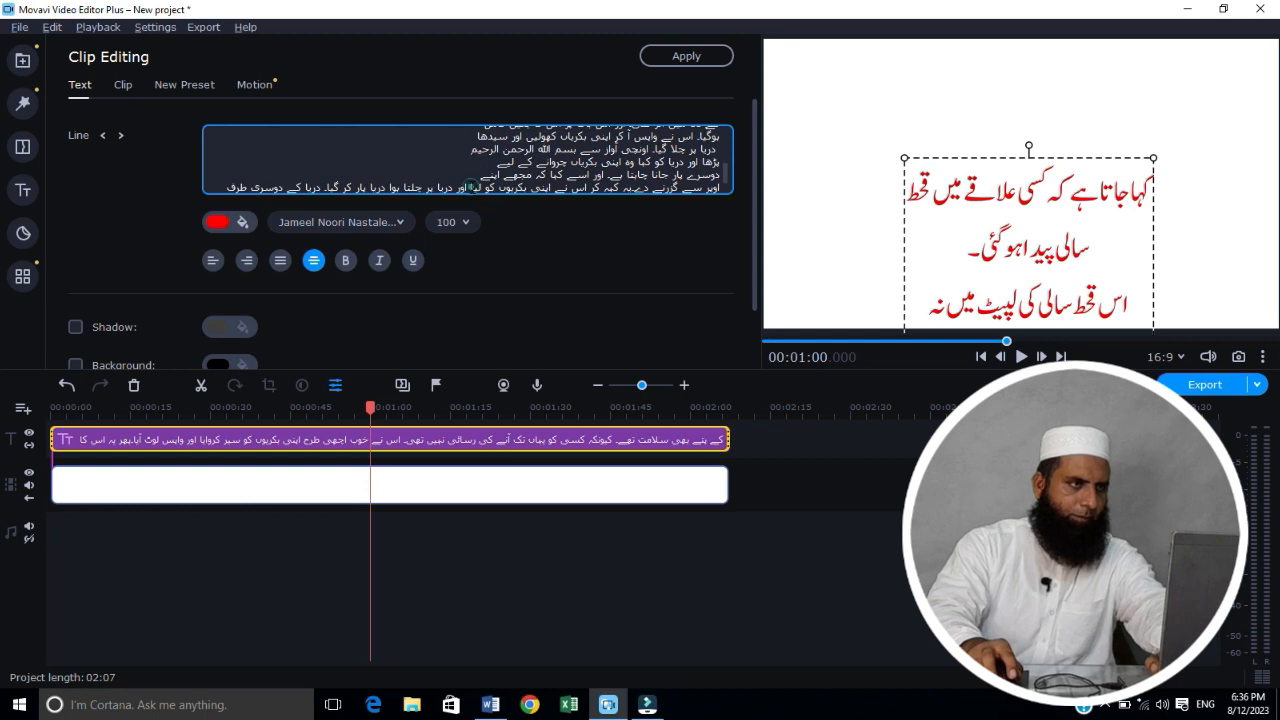
click(470, 187)
key(Return)
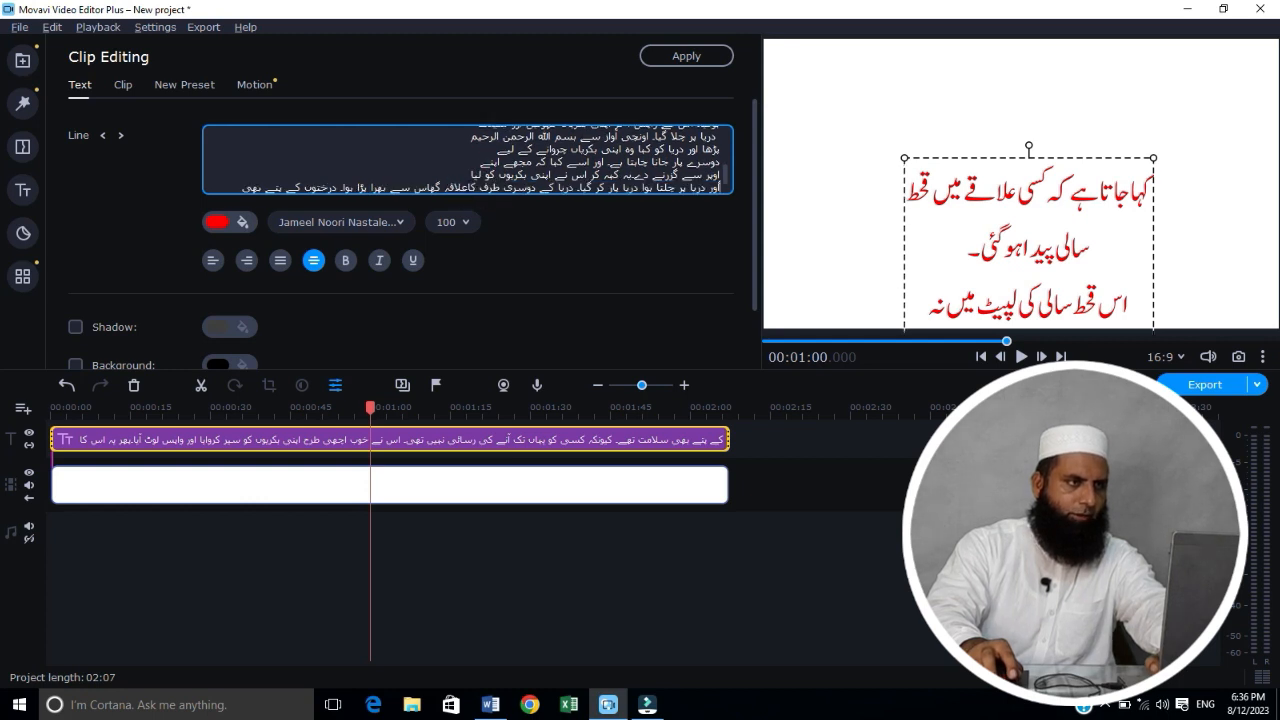
key(Return)
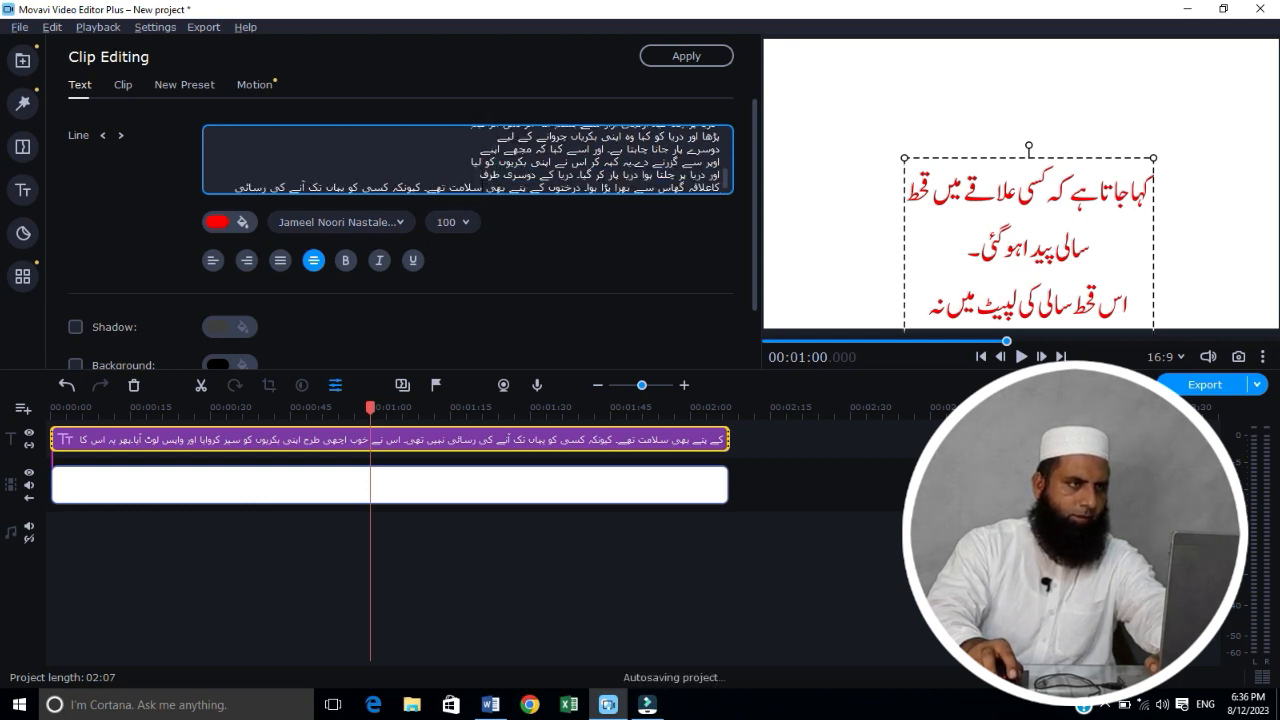
click(478, 188)
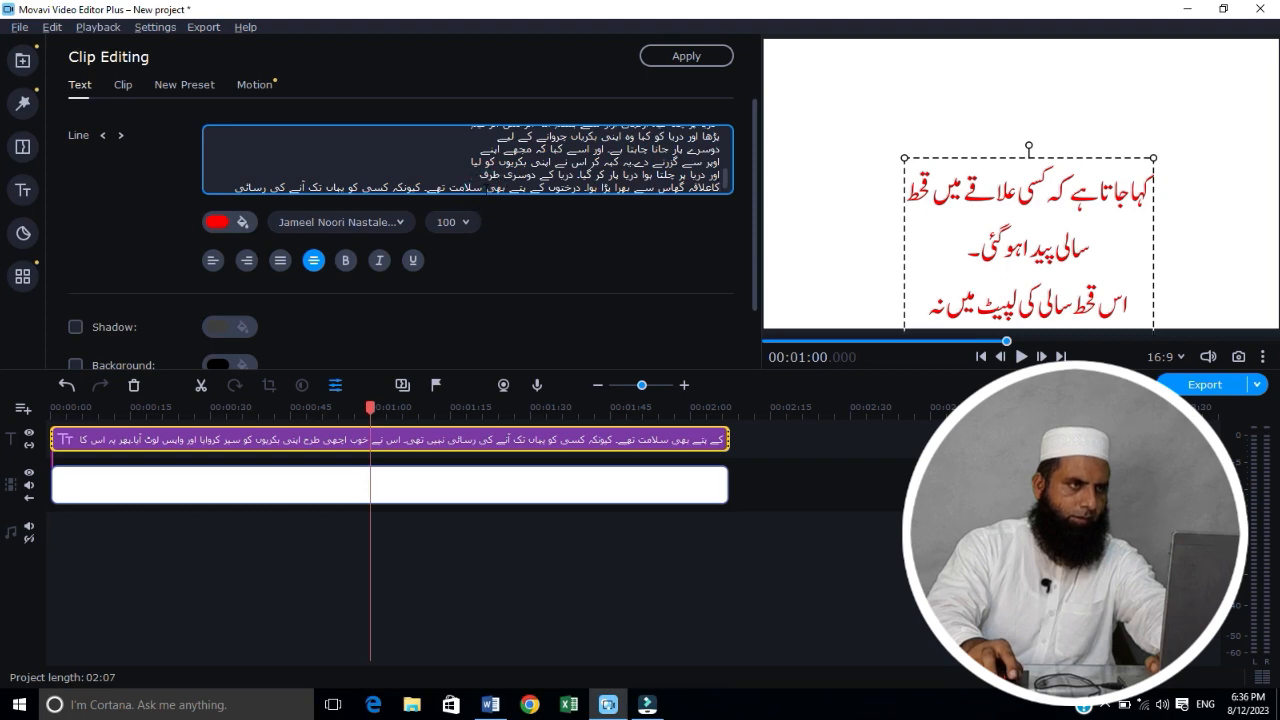
key(Return)
click(471, 187)
key(Return)
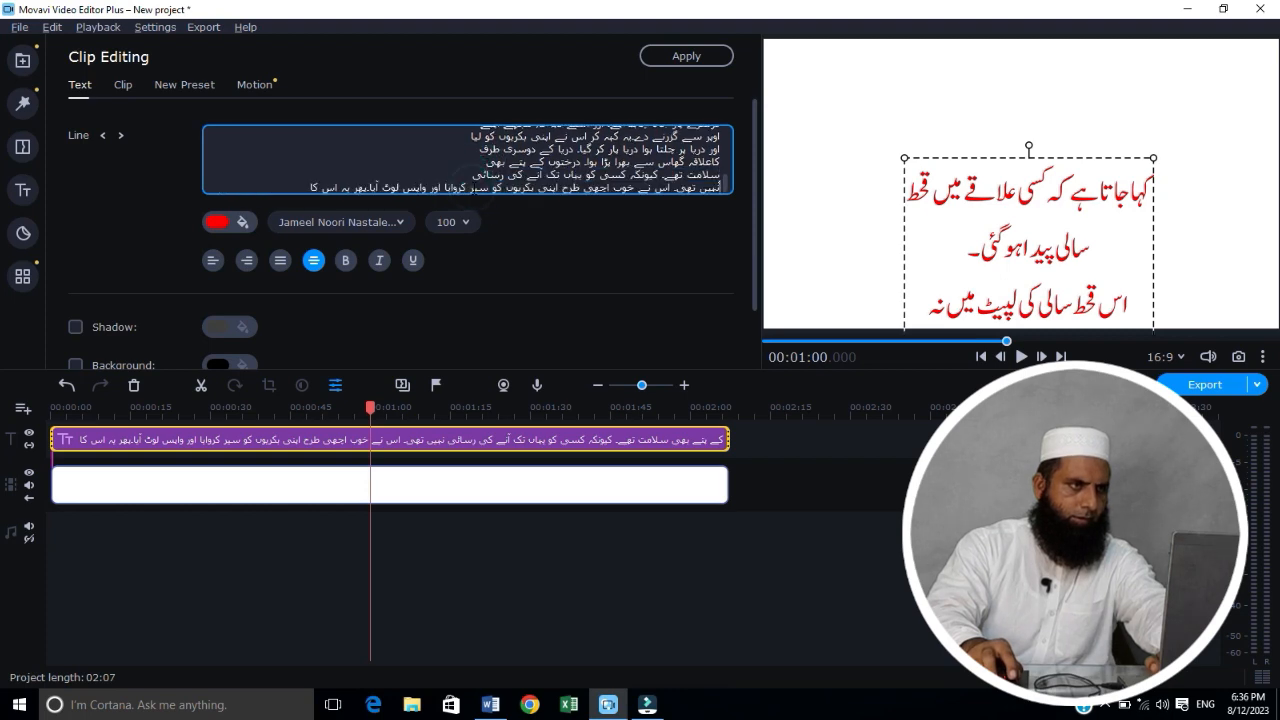
click(489, 183)
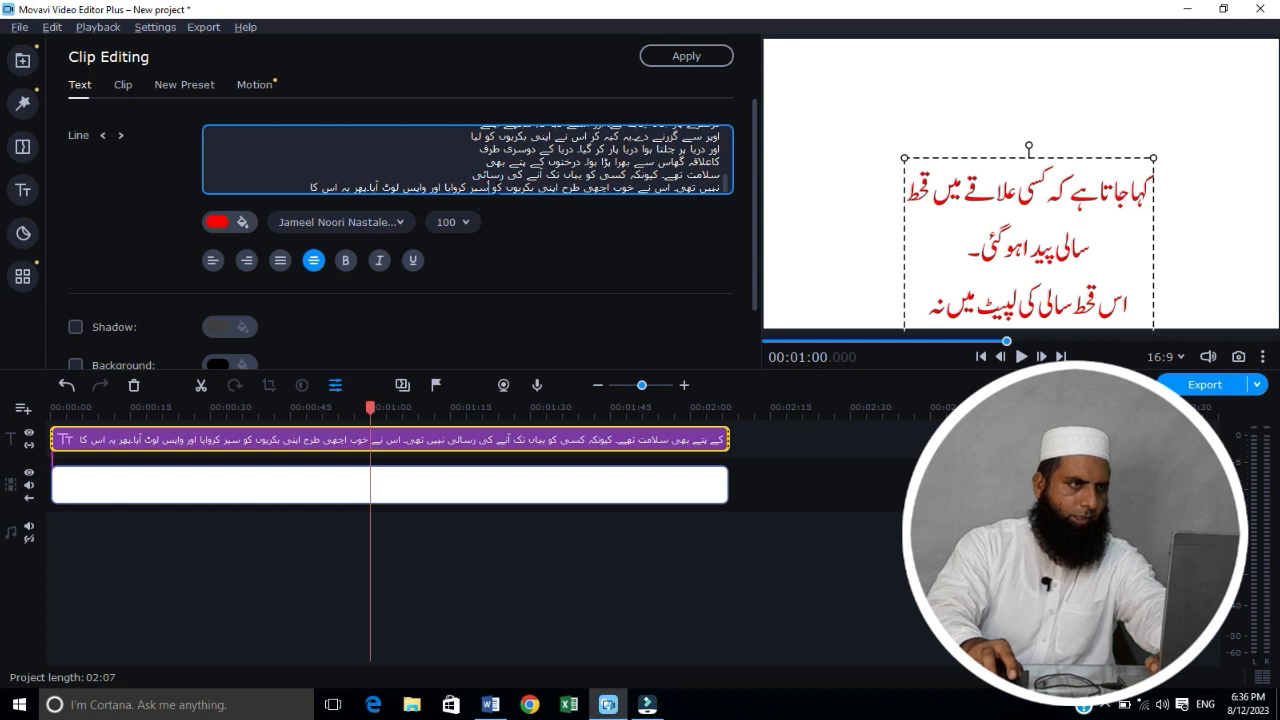
key(Return)
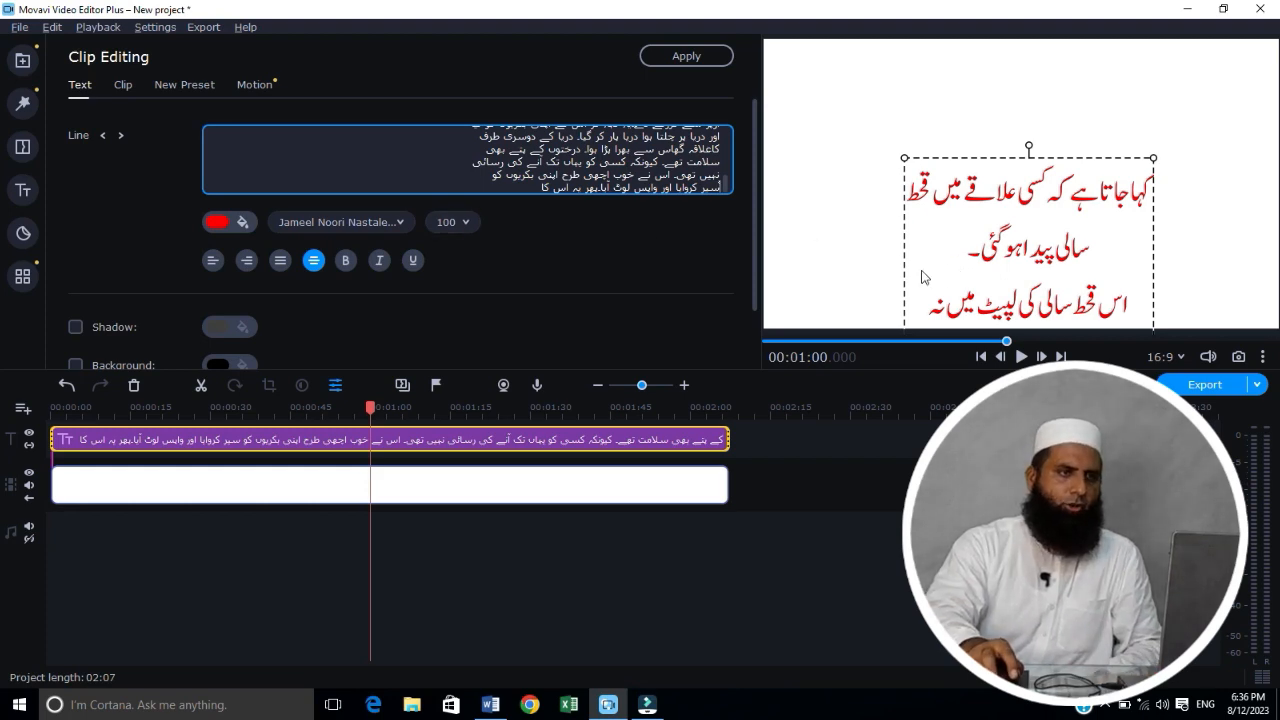
Step: Set the title's font size to 8 and widen its text box leftward almost to the edge of the frame
click(466, 222)
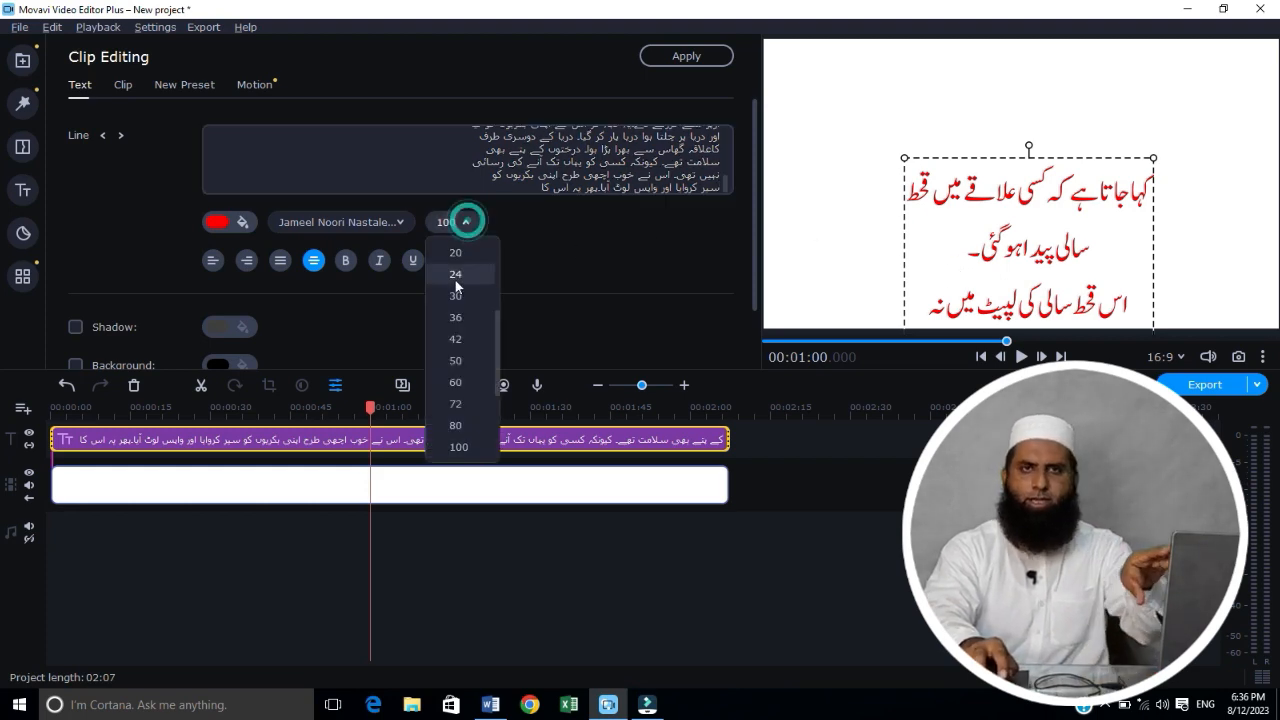
scroll(455, 280, up, 3)
click(459, 252)
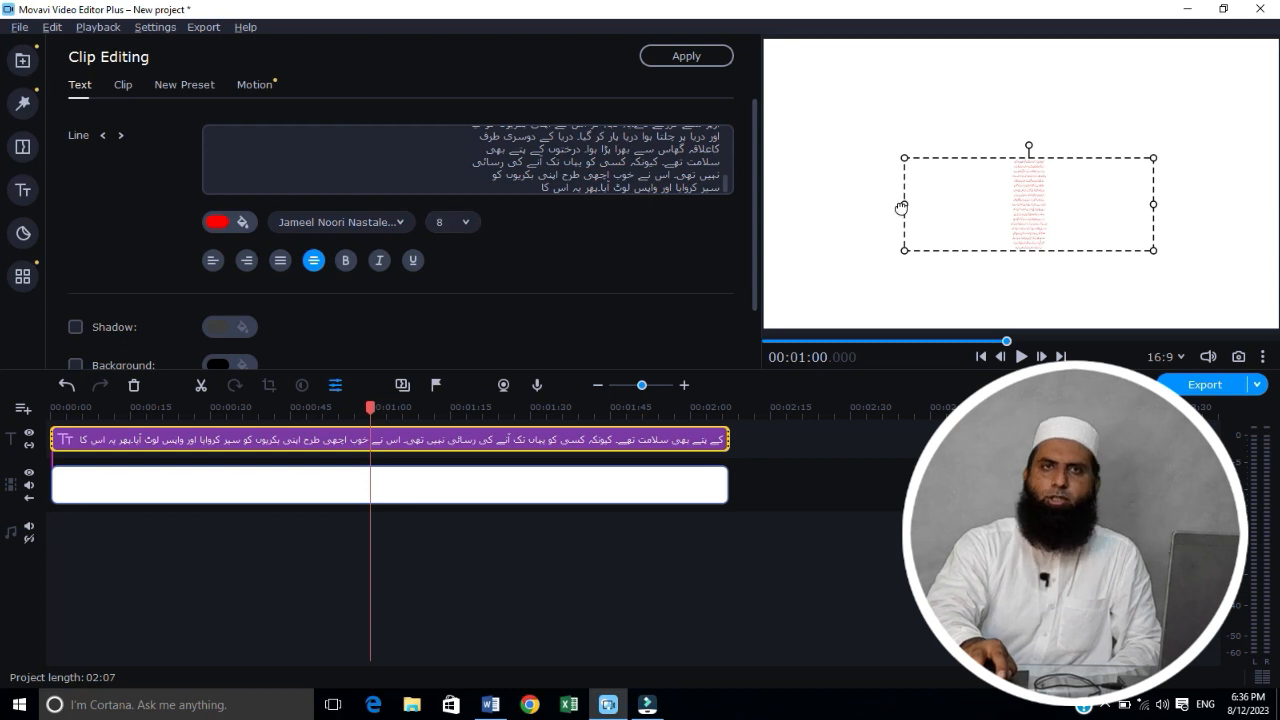
drag(901, 205, 773, 201)
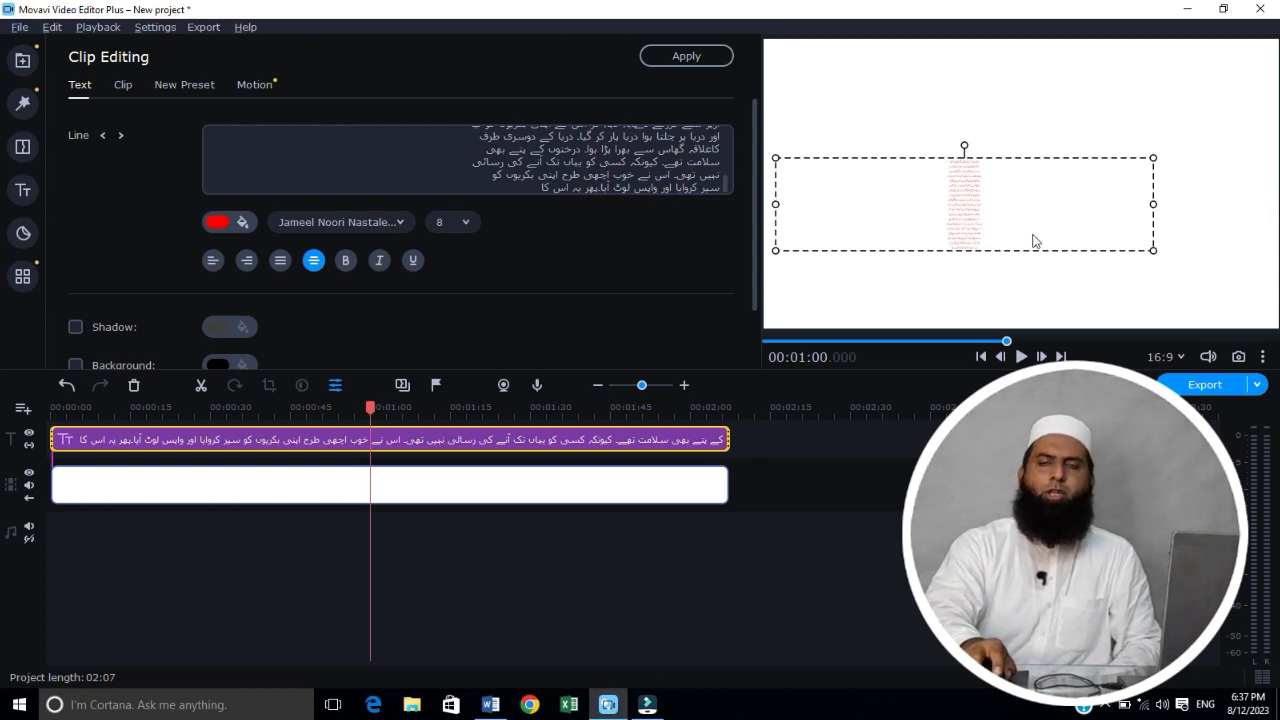
Step: Set the title's font size to 100
click(466, 224)
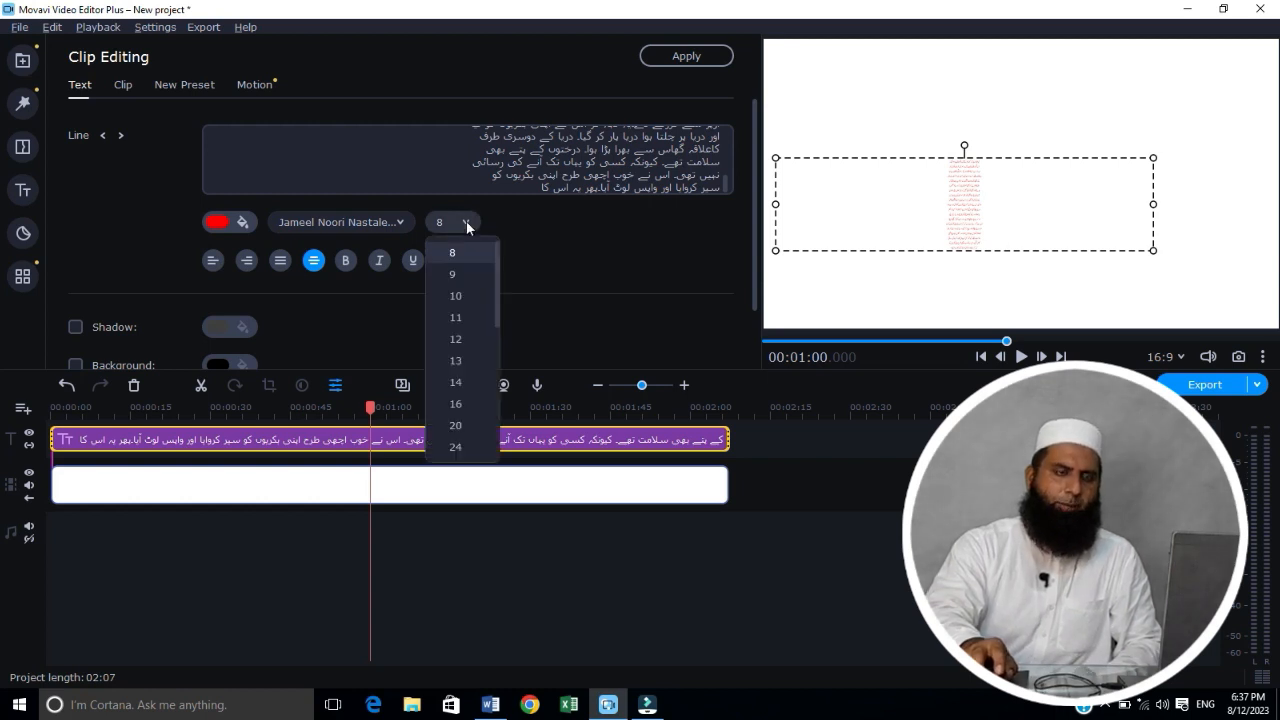
scroll(464, 322, down, 5)
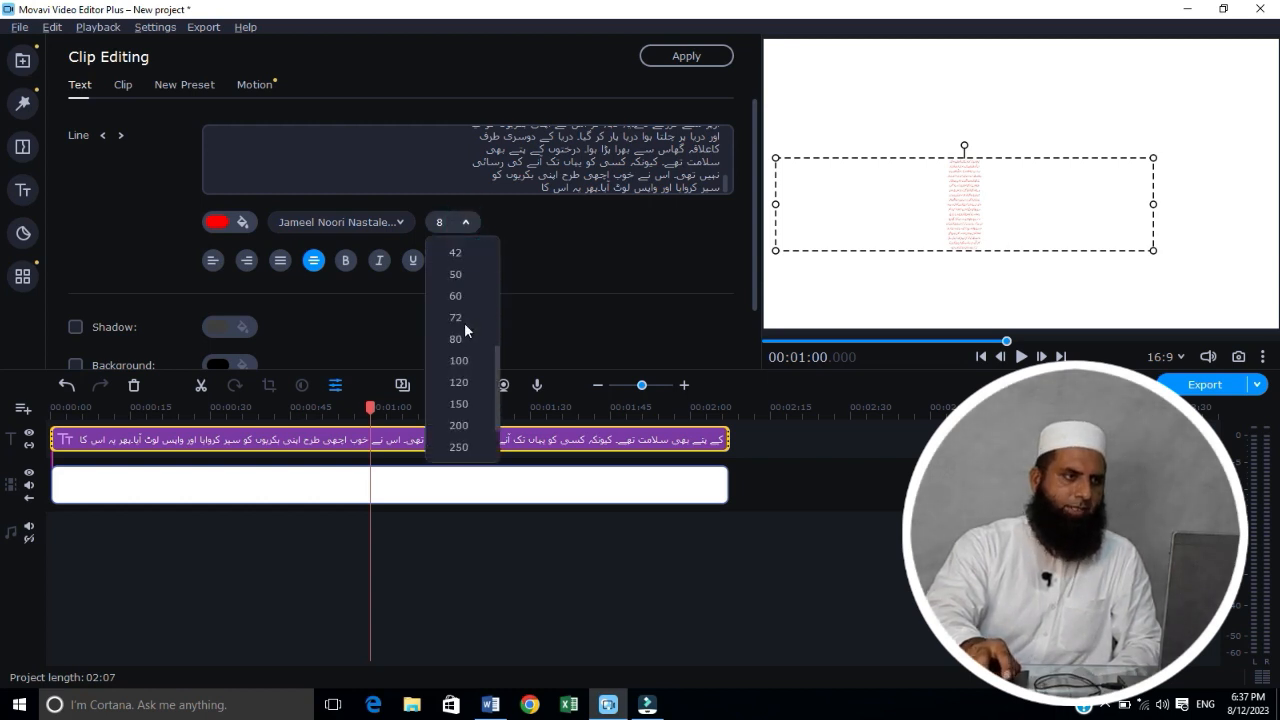
click(463, 364)
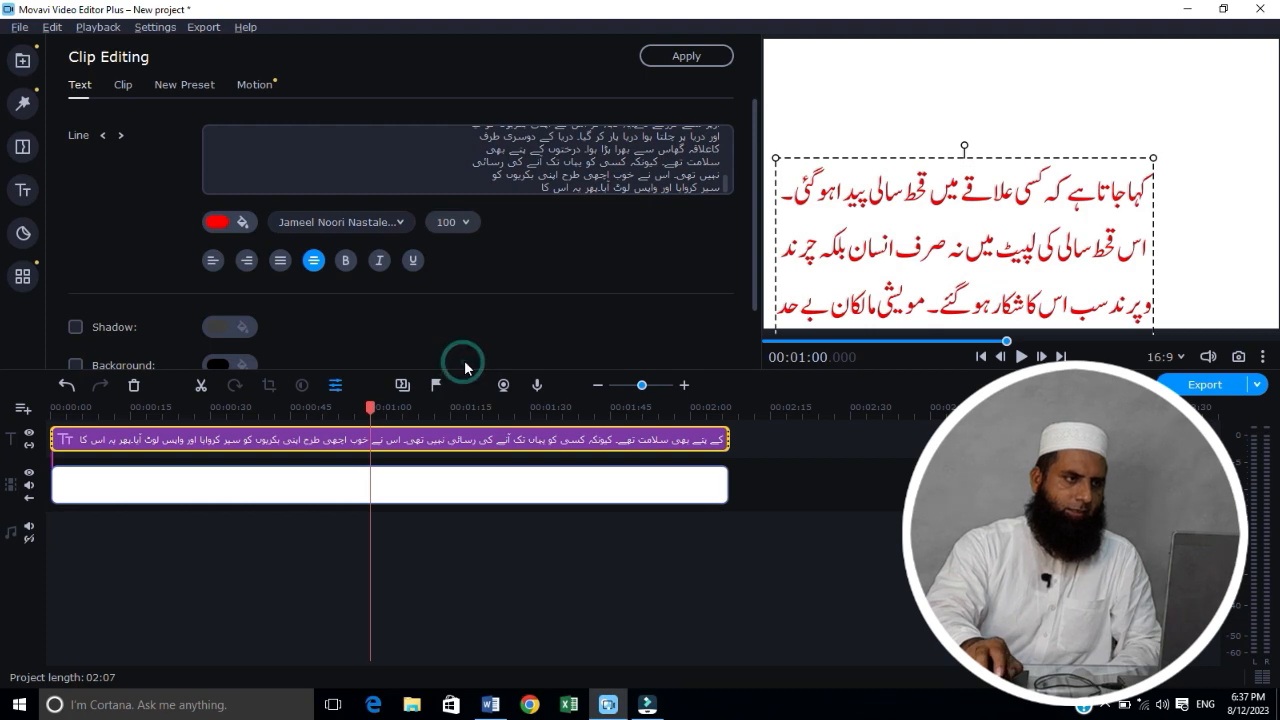
Step: Play the widened scrolling title from the start of the project for about 13 seconds and pause it
click(767, 341)
click(767, 342)
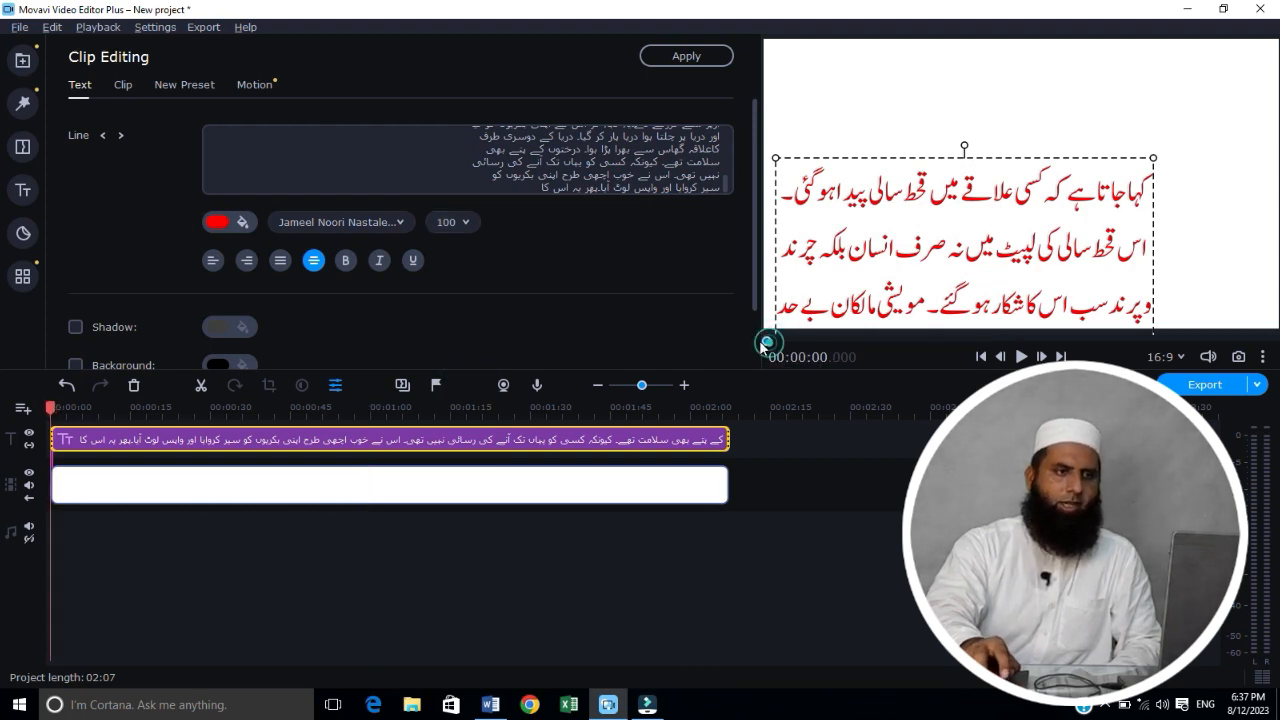
click(1024, 357)
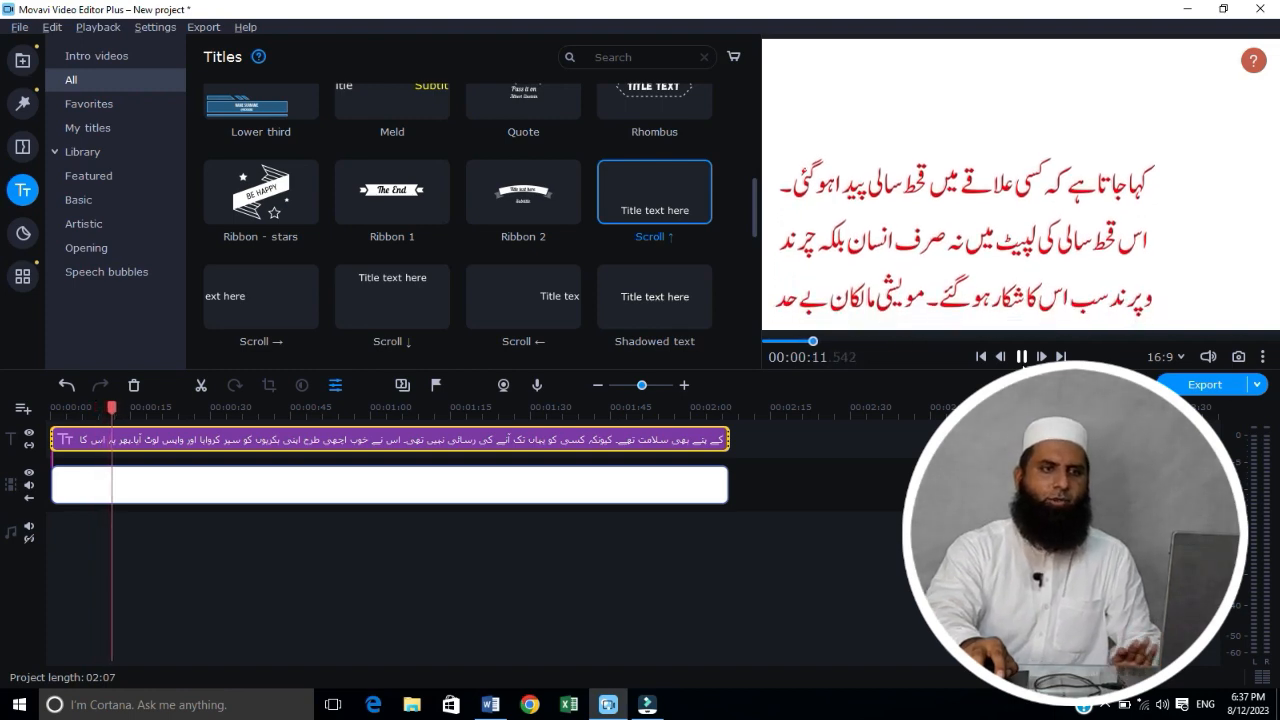
click(1021, 357)
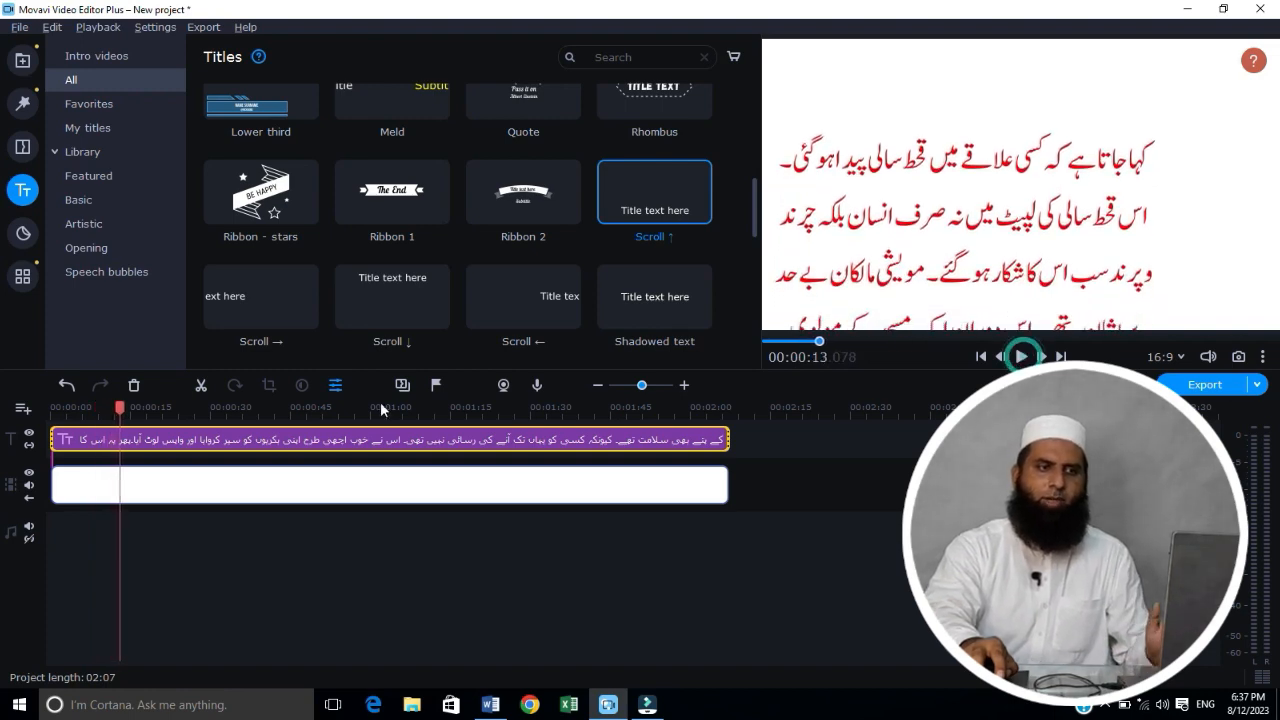
Step: Set the scrolling title clip's animation speed to 155% and apply the change
double_click(340, 445)
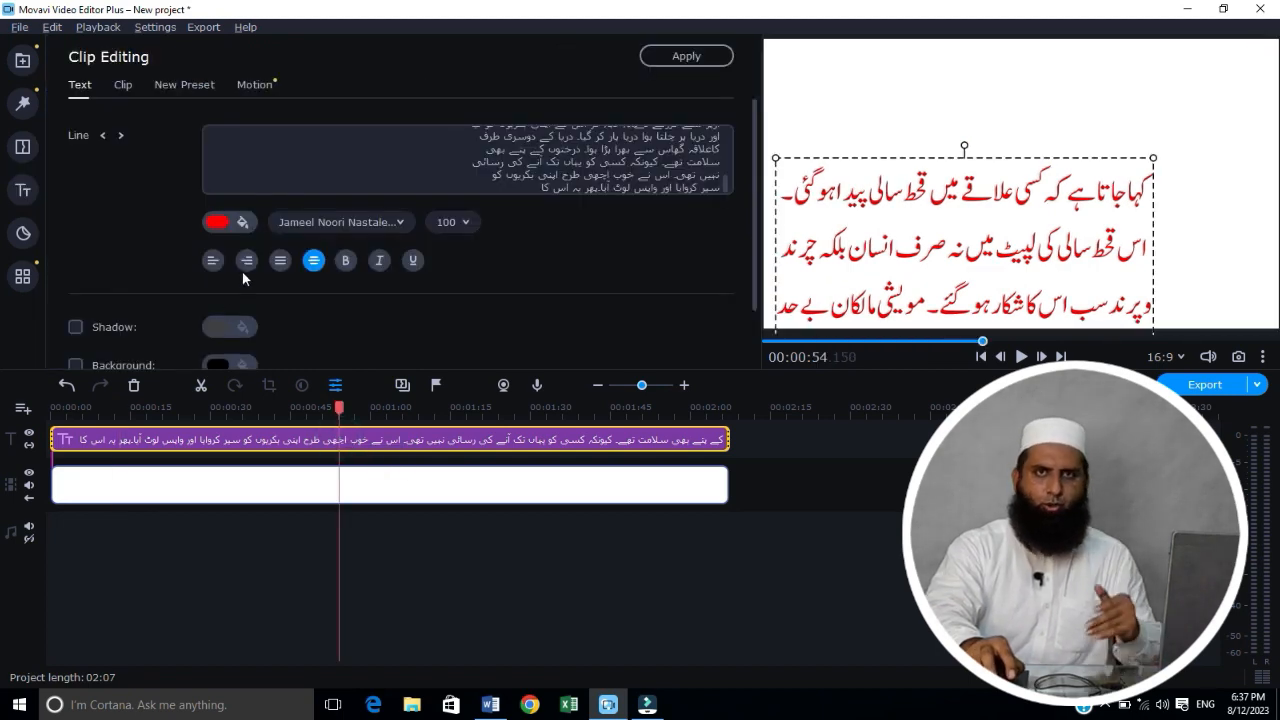
click(123, 87)
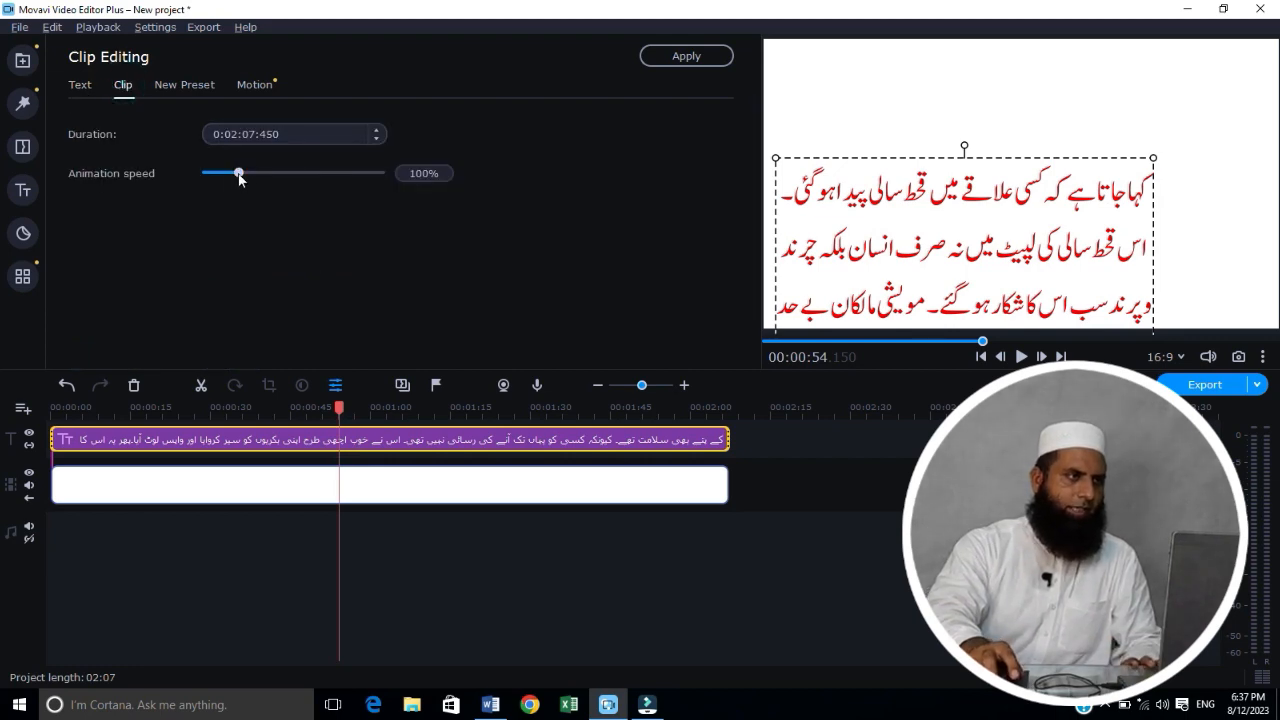
mouse_move(239, 174)
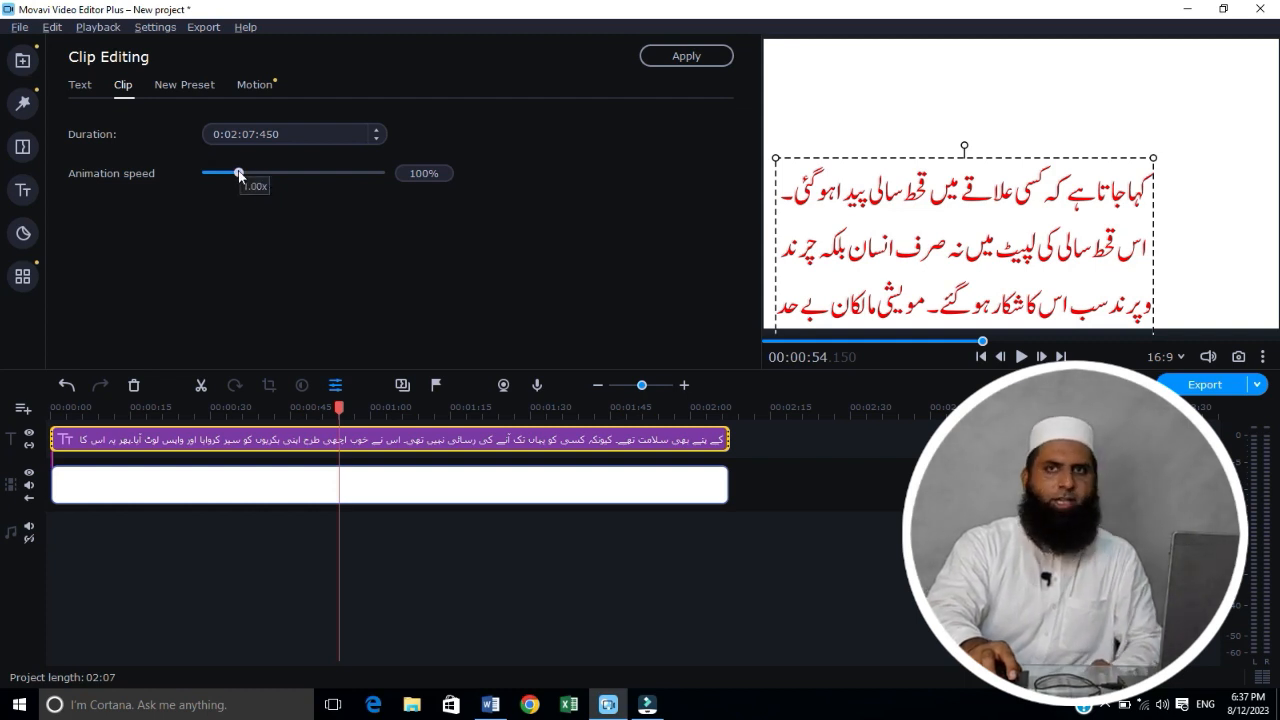
drag(239, 174, 257, 174)
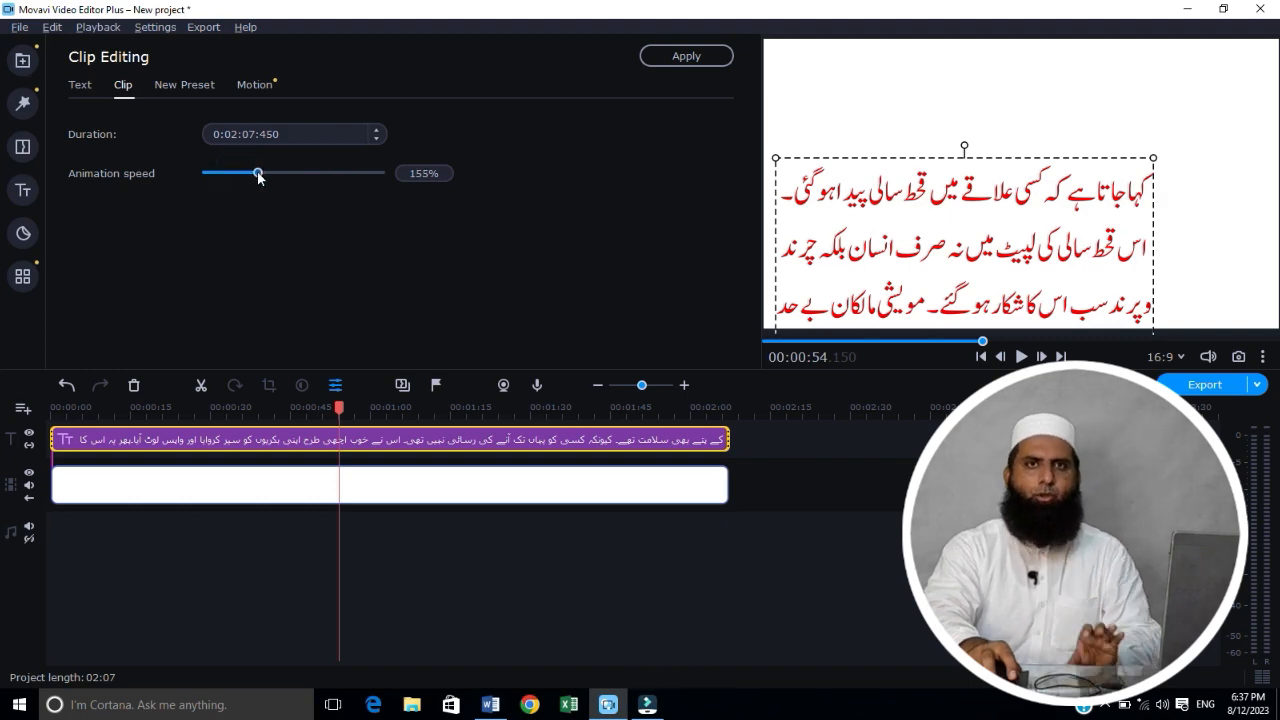
click(677, 55)
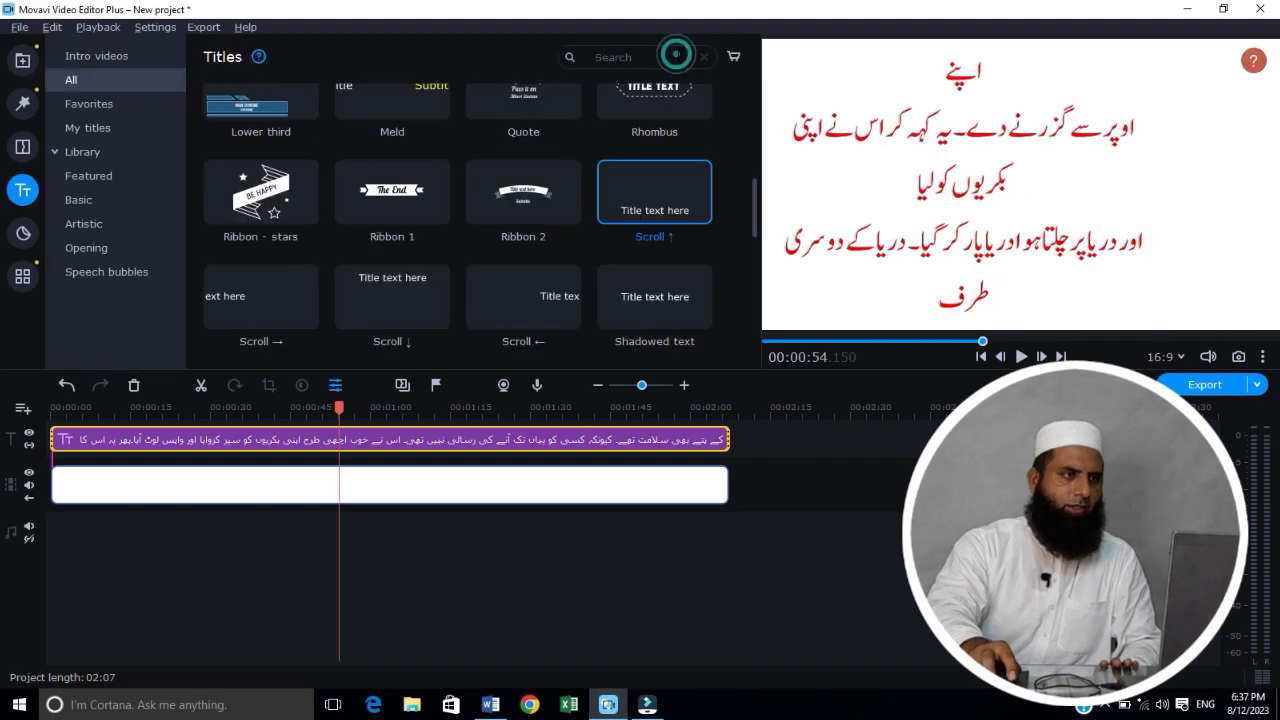
Step: Play the scrolling title from the project start for about 5 seconds, pause it and return the playhead to the beginning
click(767, 341)
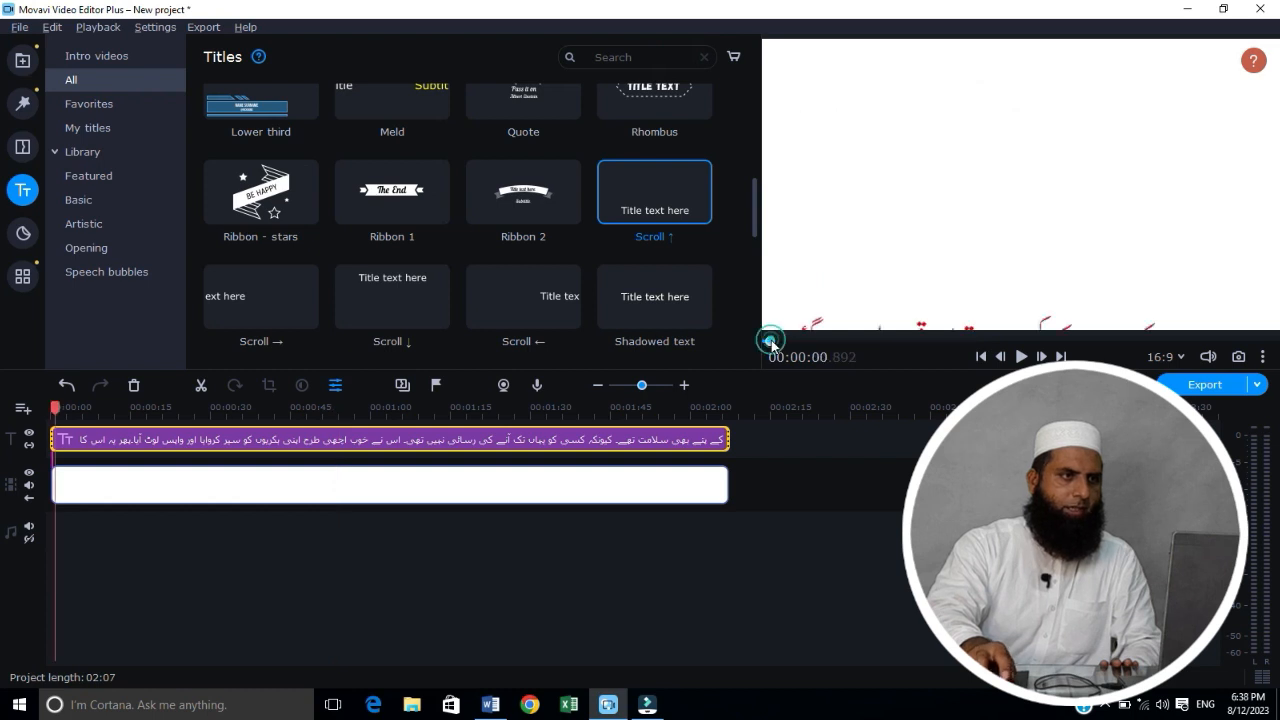
click(1021, 356)
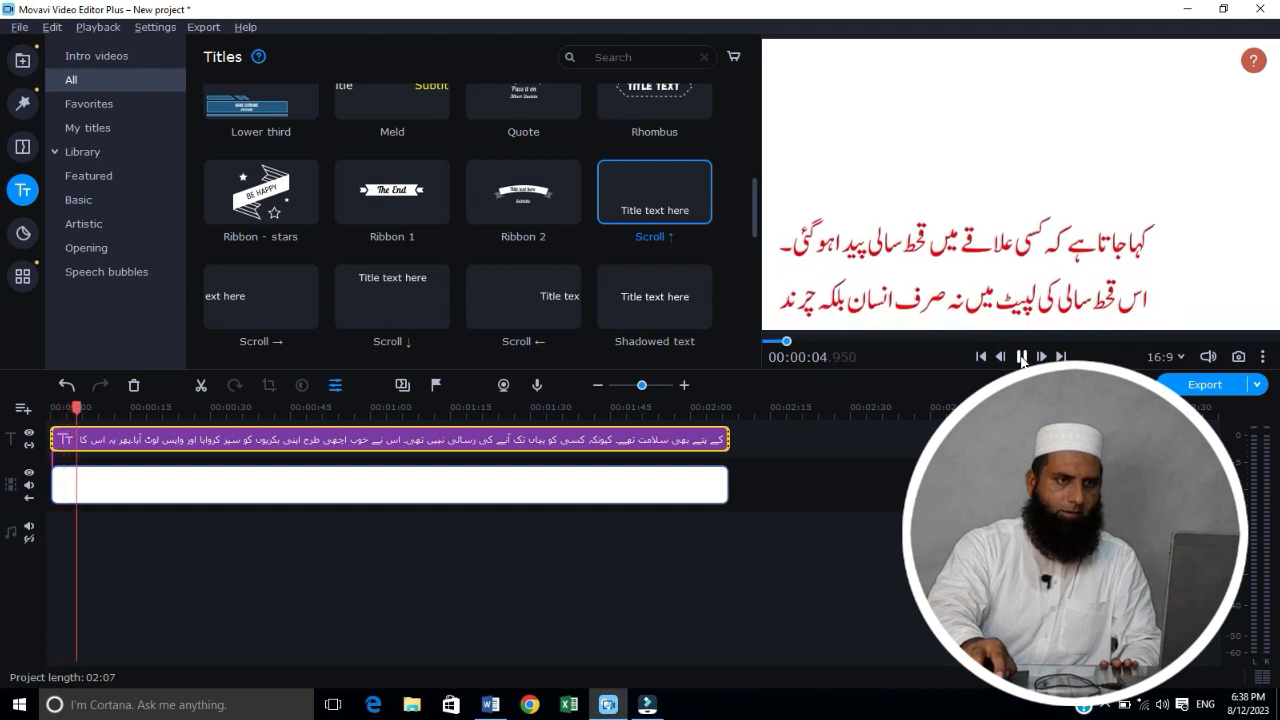
click(1021, 356)
drag(786, 341, 756, 342)
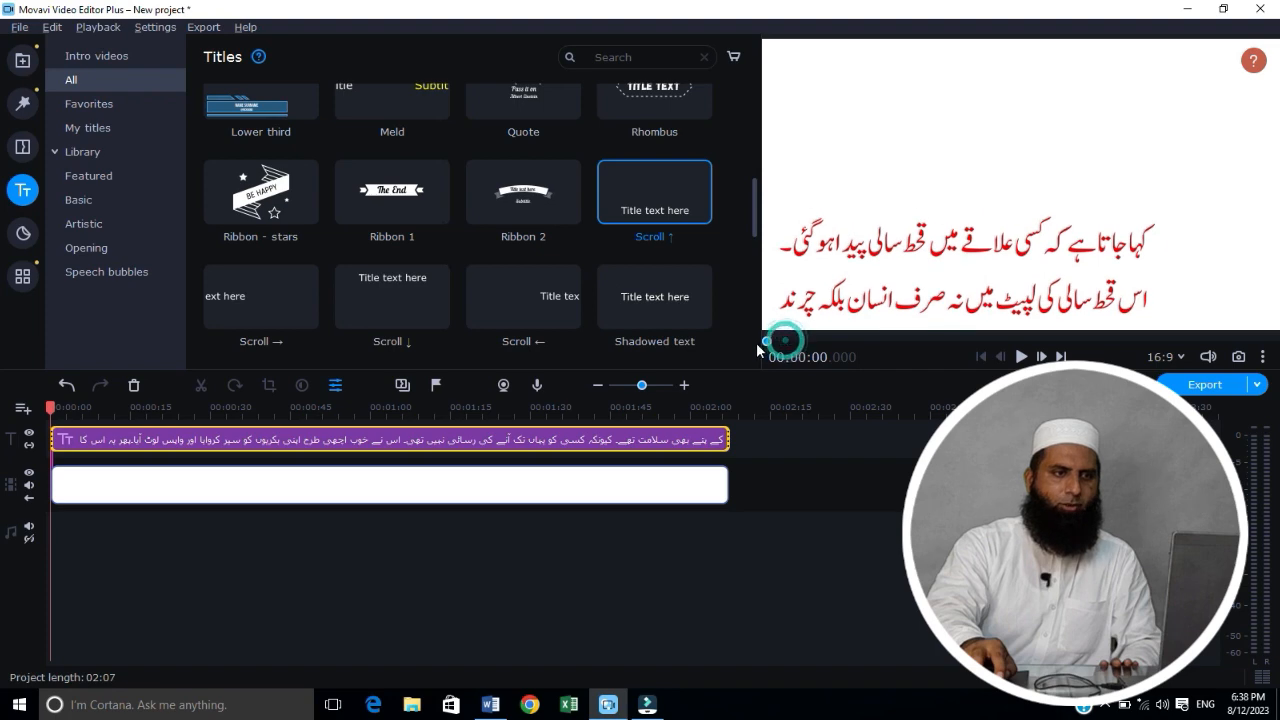
Step: Set the scrolling title clip's animation speed to 85% and apply the change
click(391, 447)
double_click(391, 447)
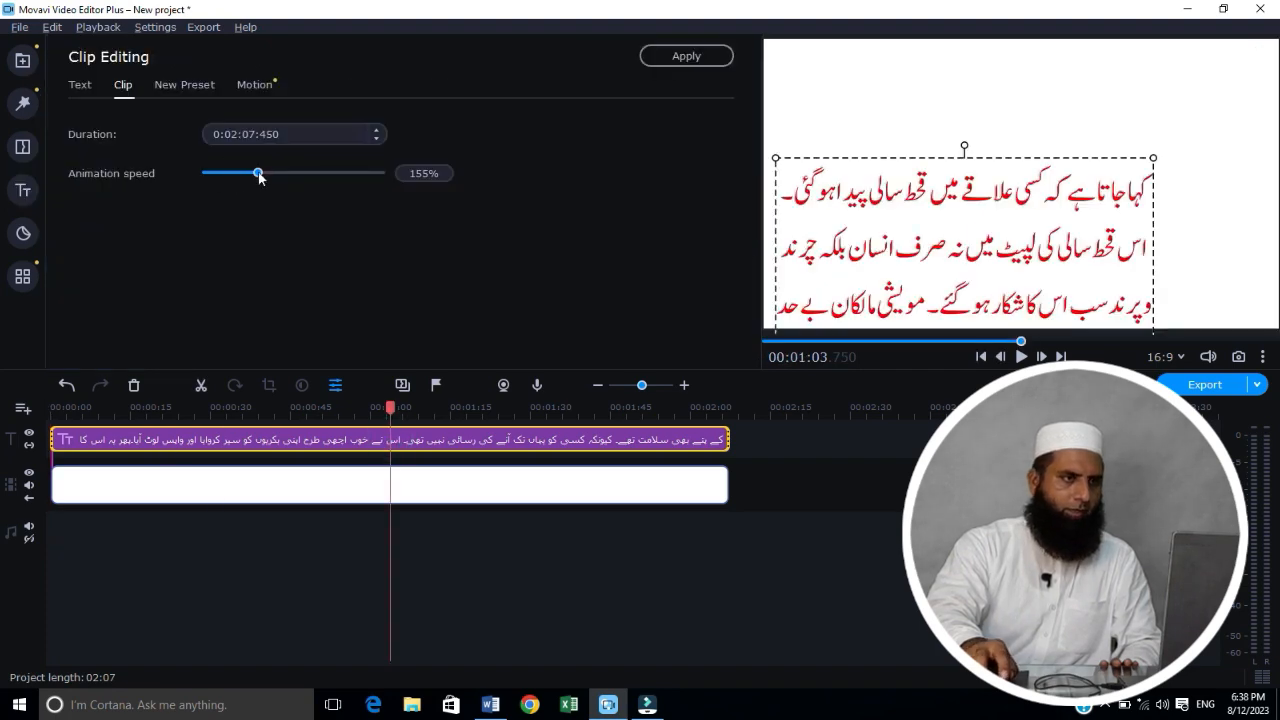
drag(258, 174, 242, 174)
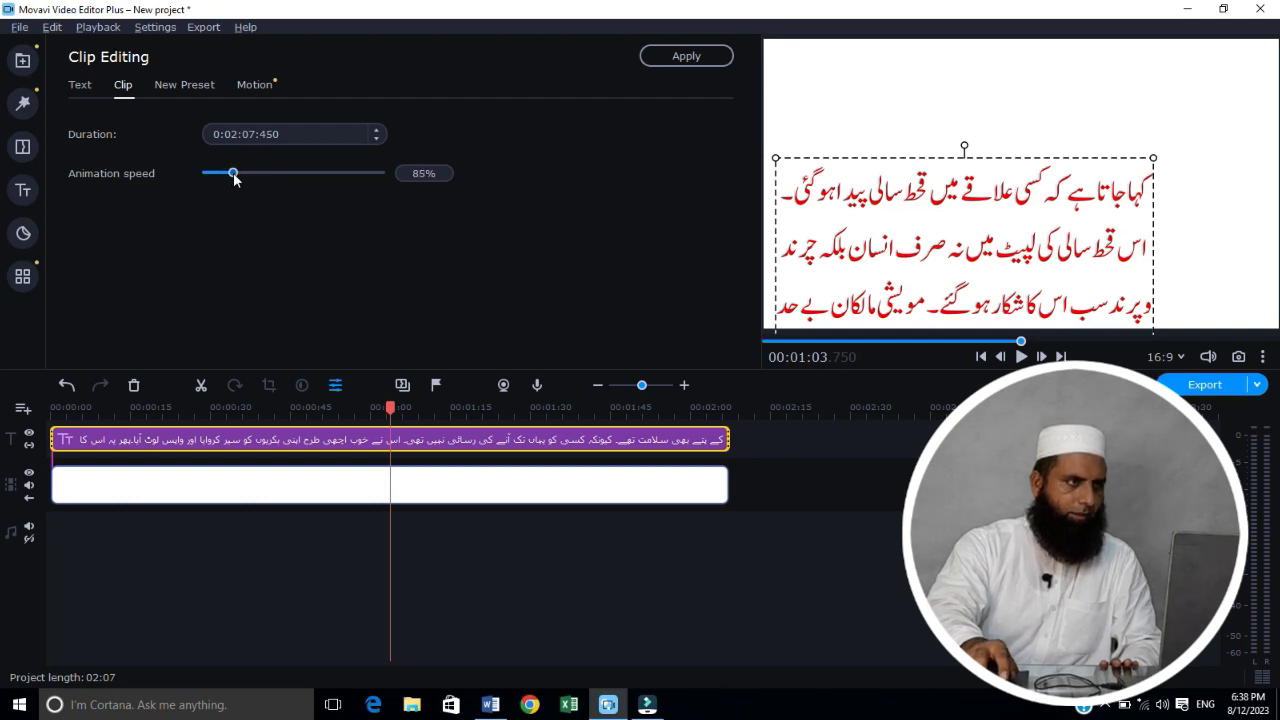
click(672, 57)
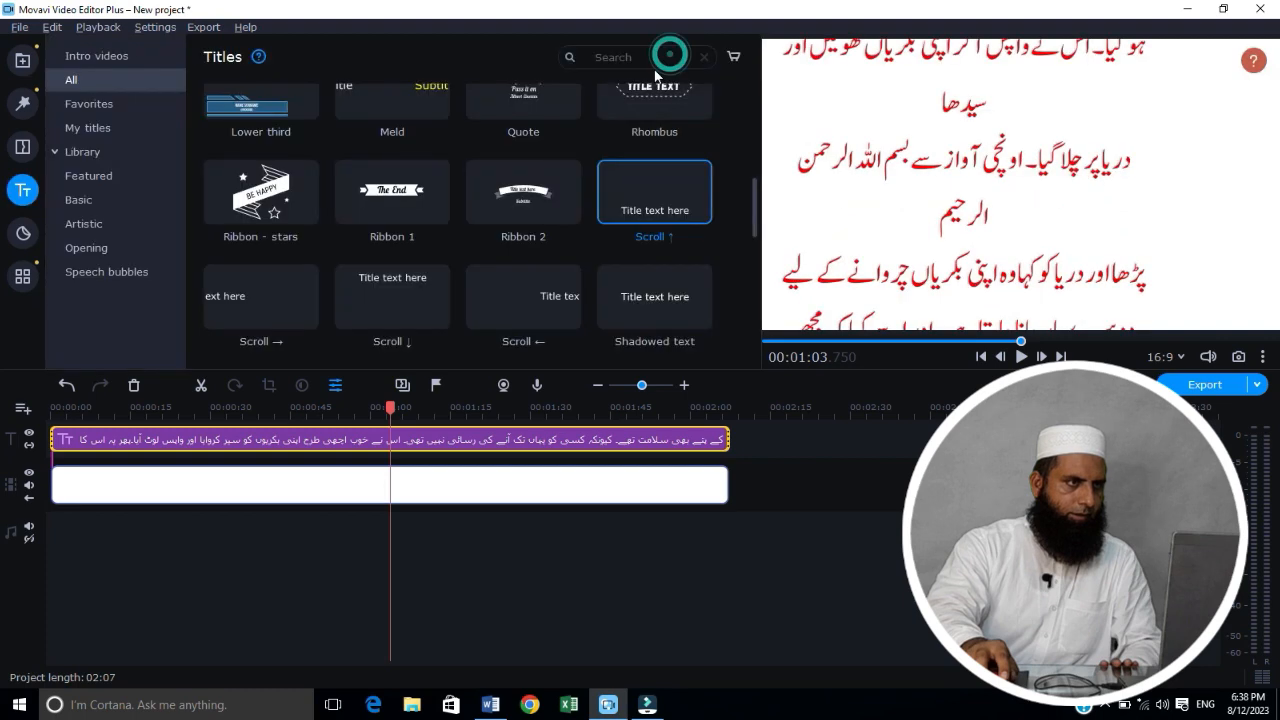
Step: Play the slowed scrolling title from the project start for about 11 seconds and pause it
click(765, 341)
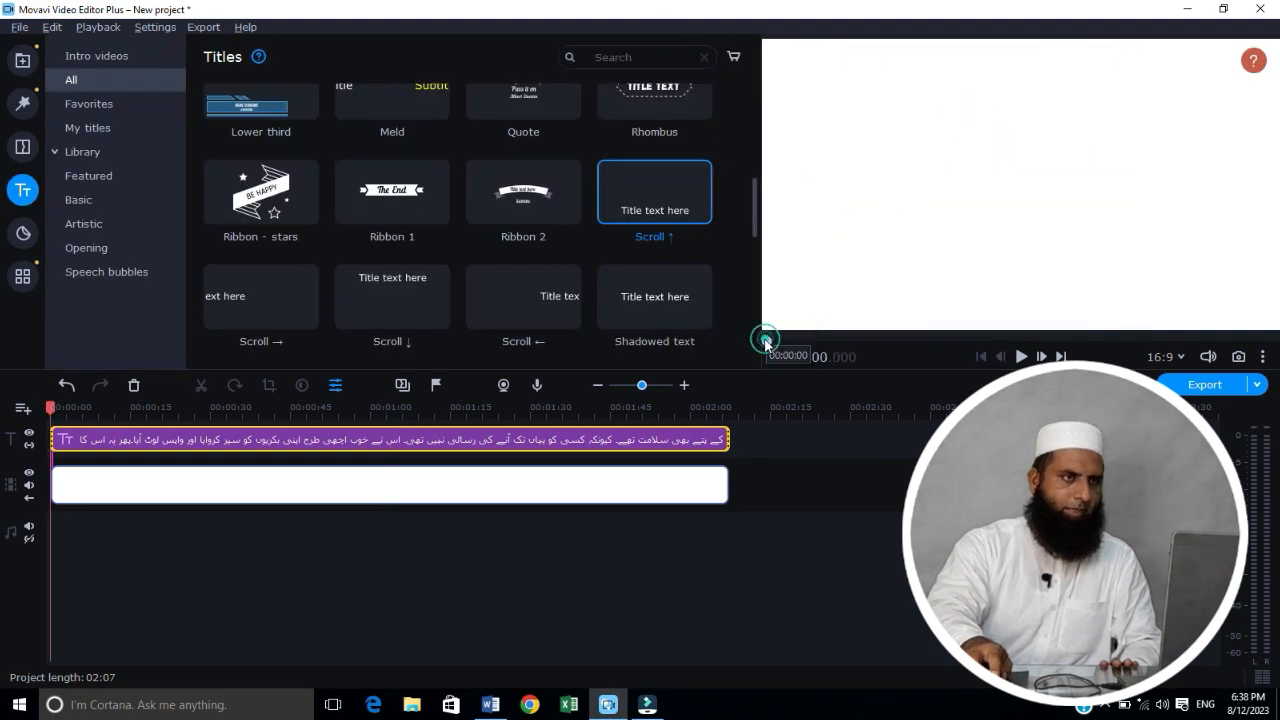
click(1022, 357)
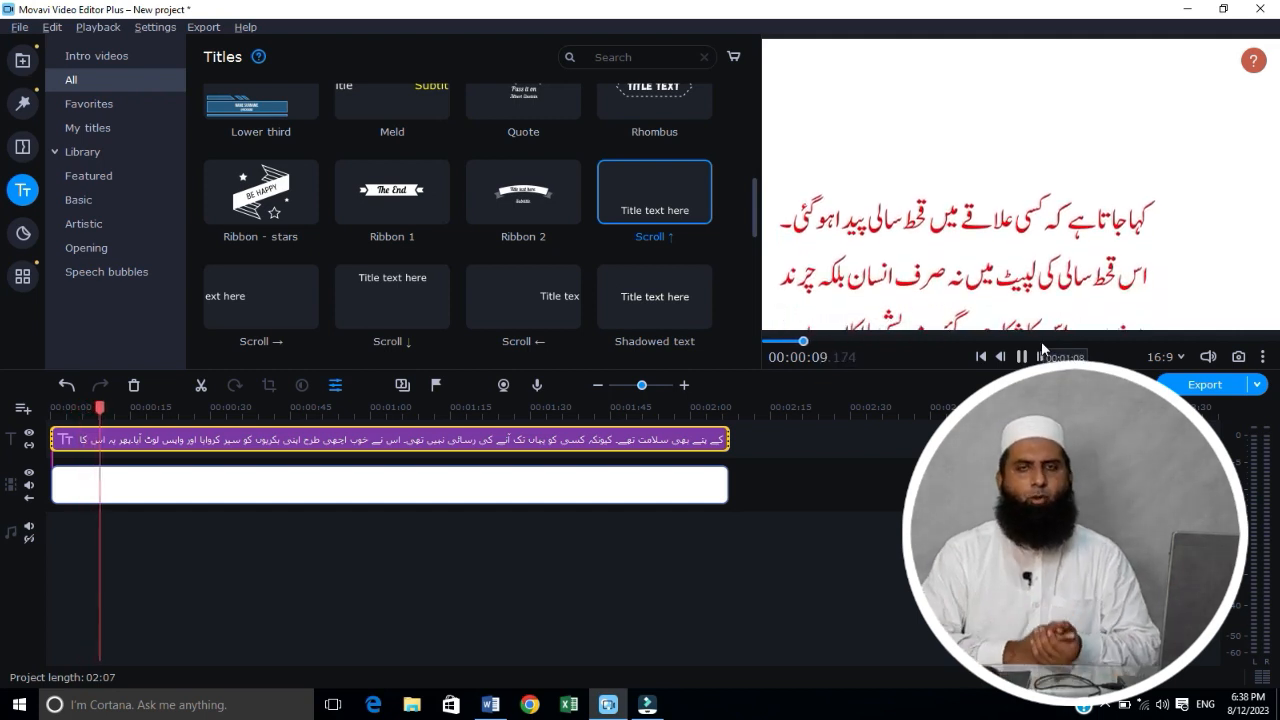
click(1021, 356)
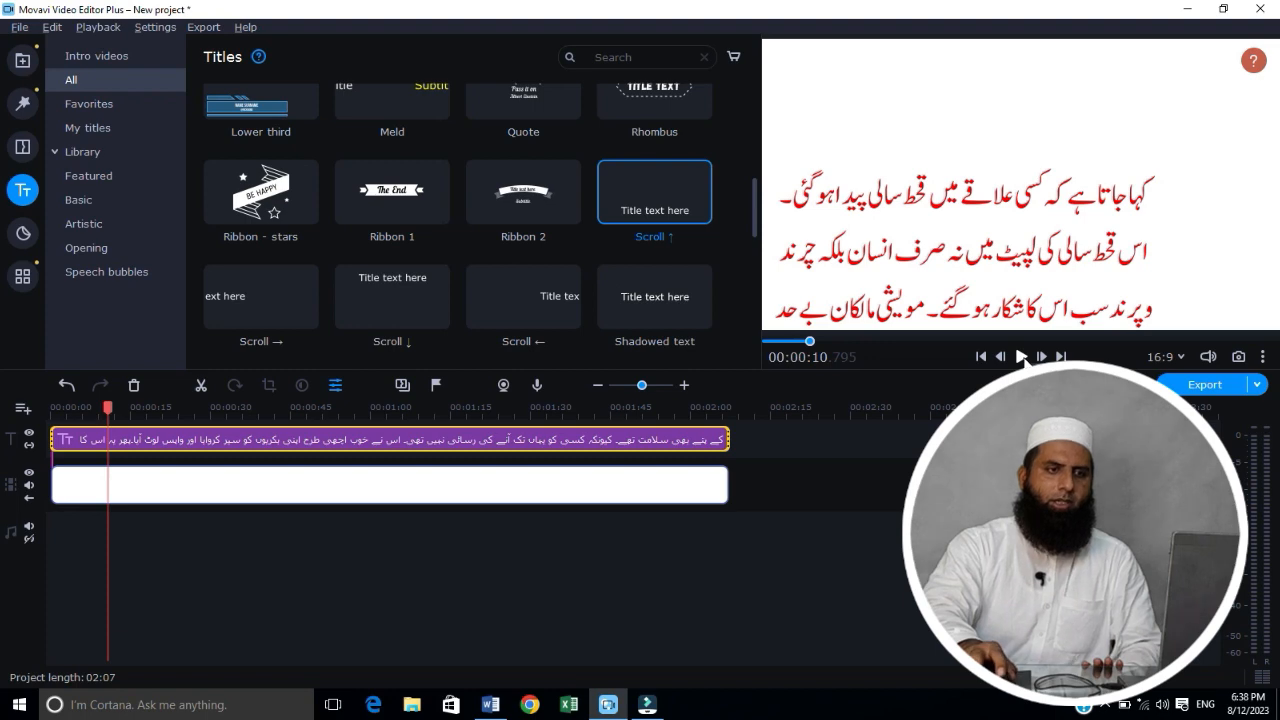
Step: Export the project as an MP4 video titled "leaning" to E:\Channel\Waqeat in Good quality
click(1217, 384)
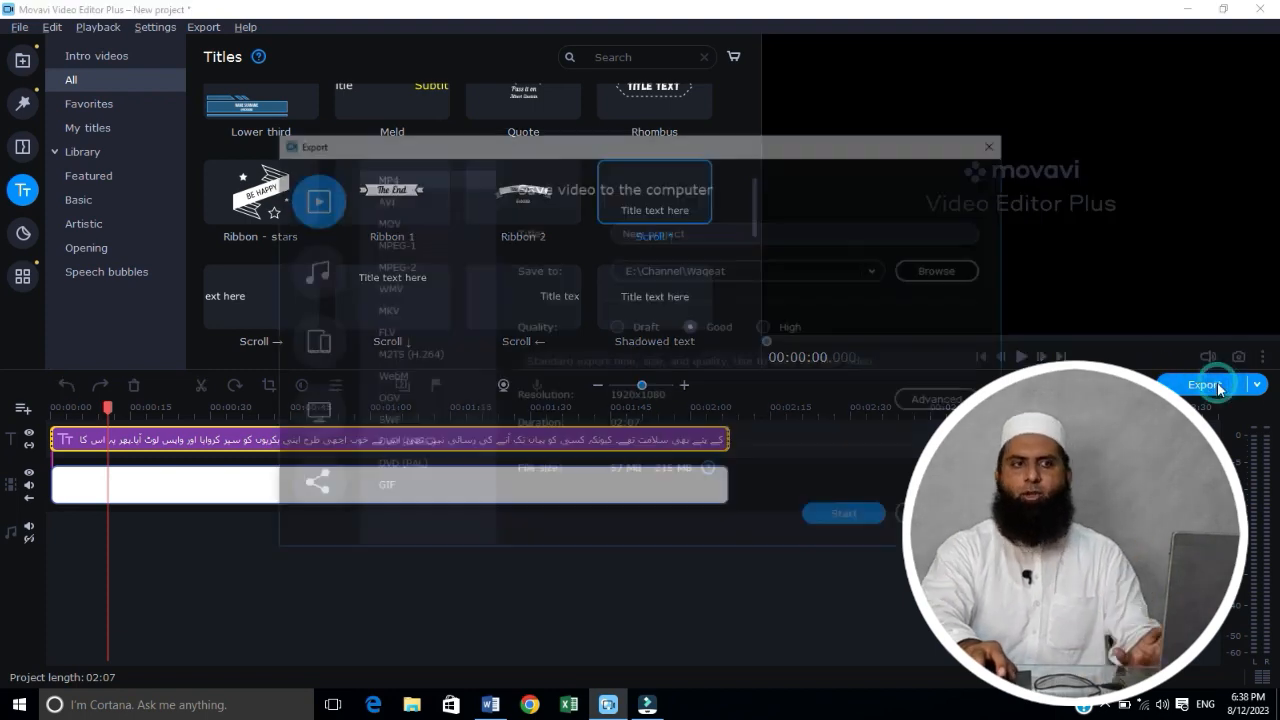
double_click(719, 231)
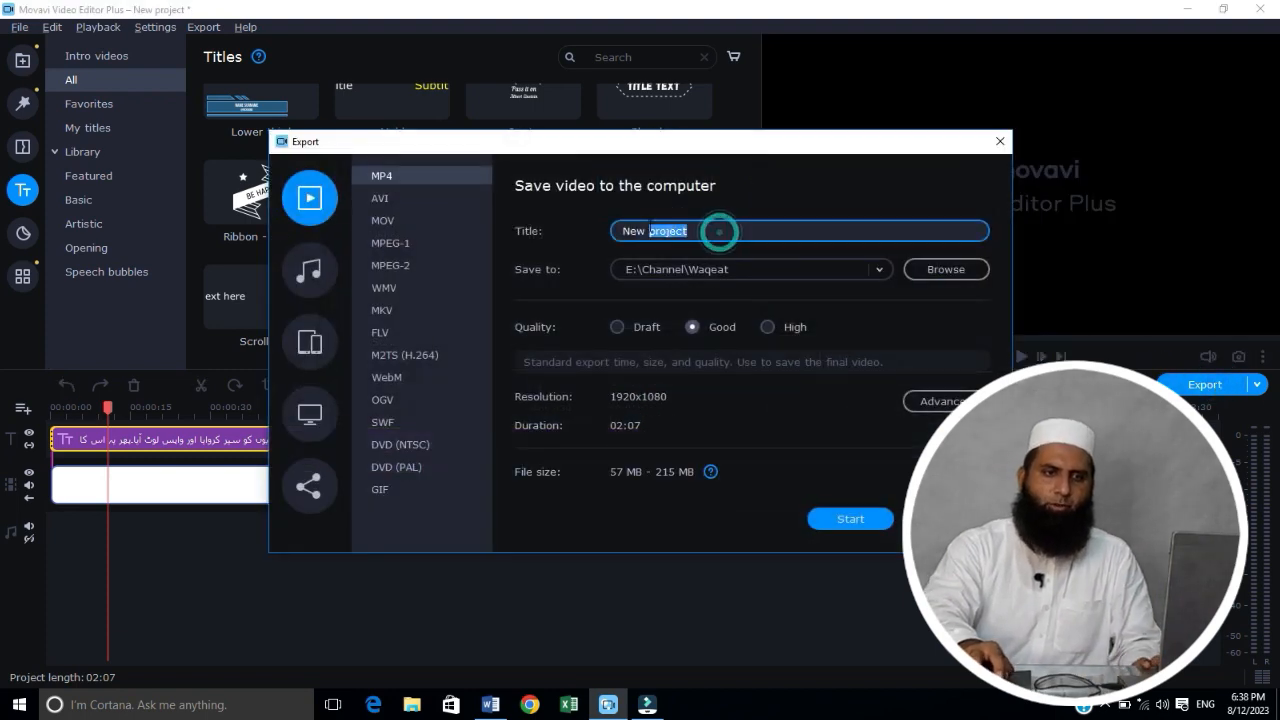
drag(719, 231, 620, 227)
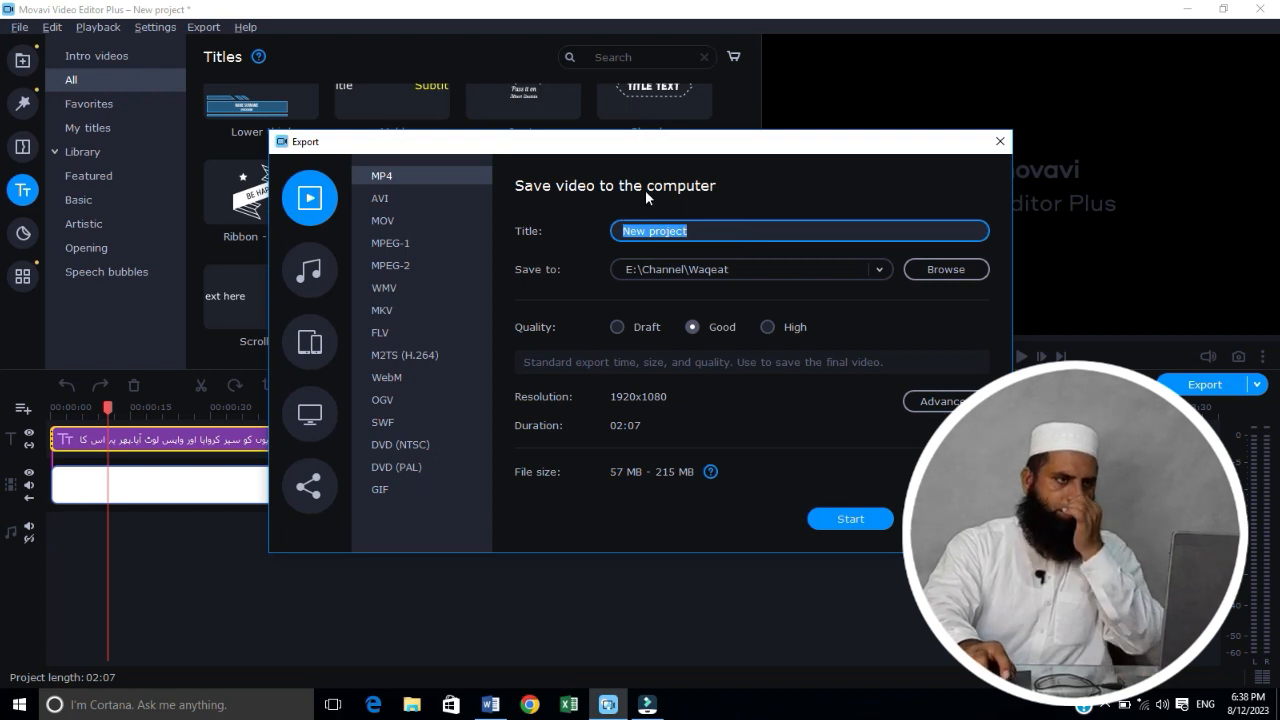
text(l)
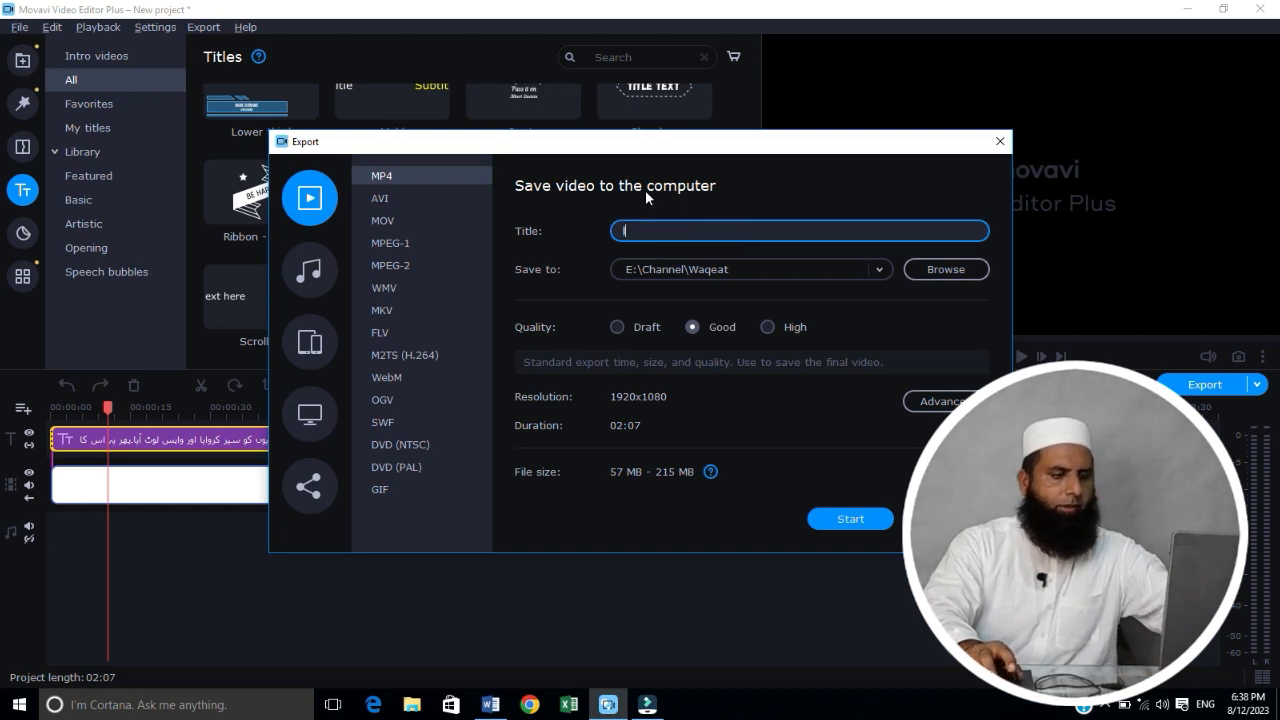
text(ean)
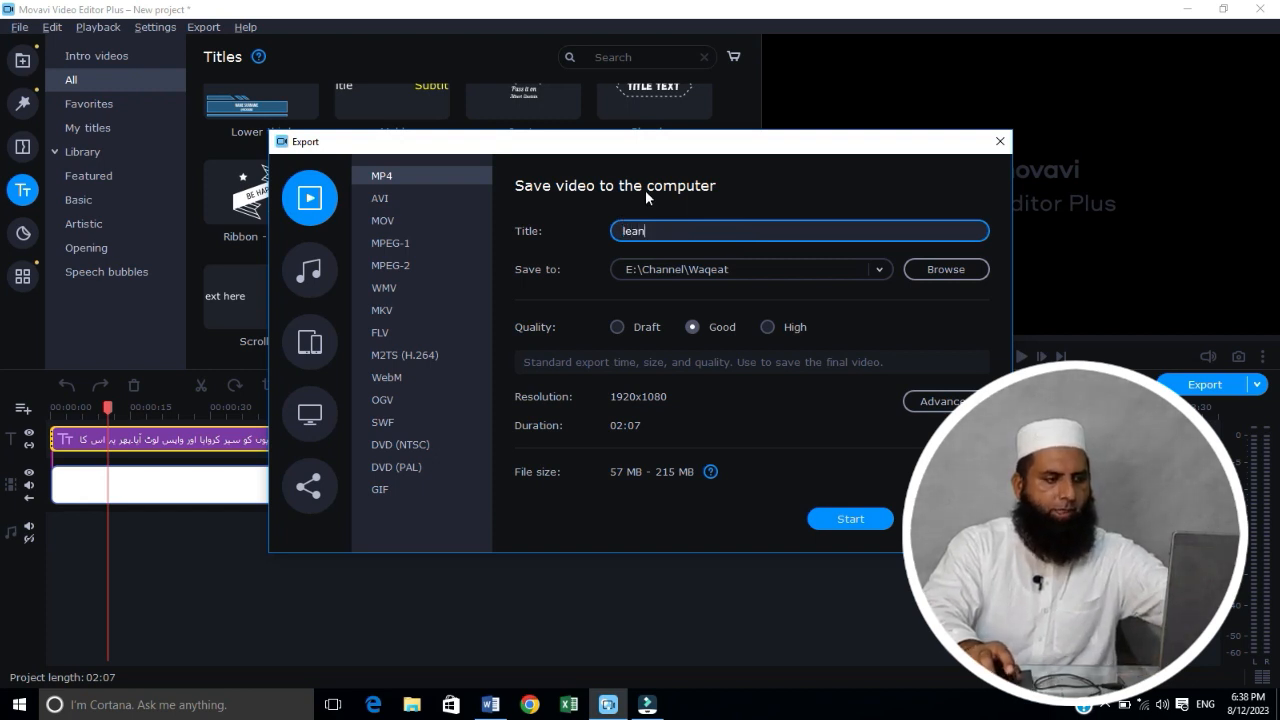
text(ing)
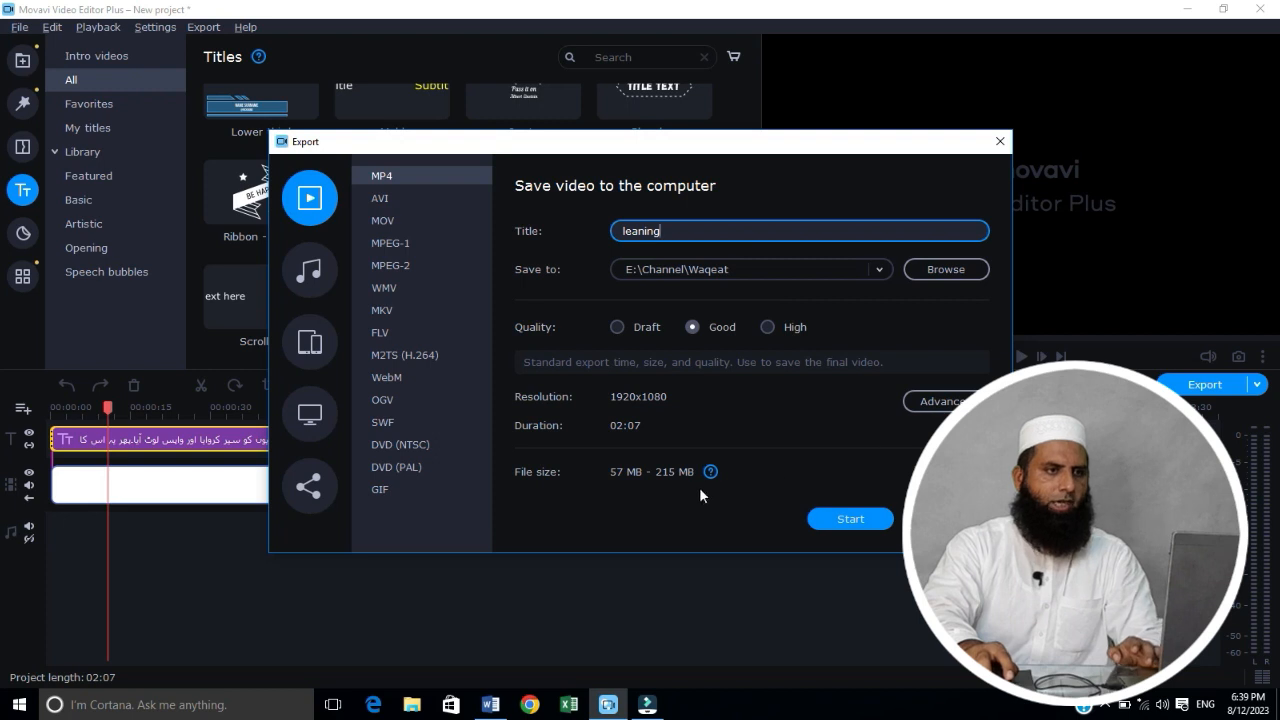
click(849, 519)
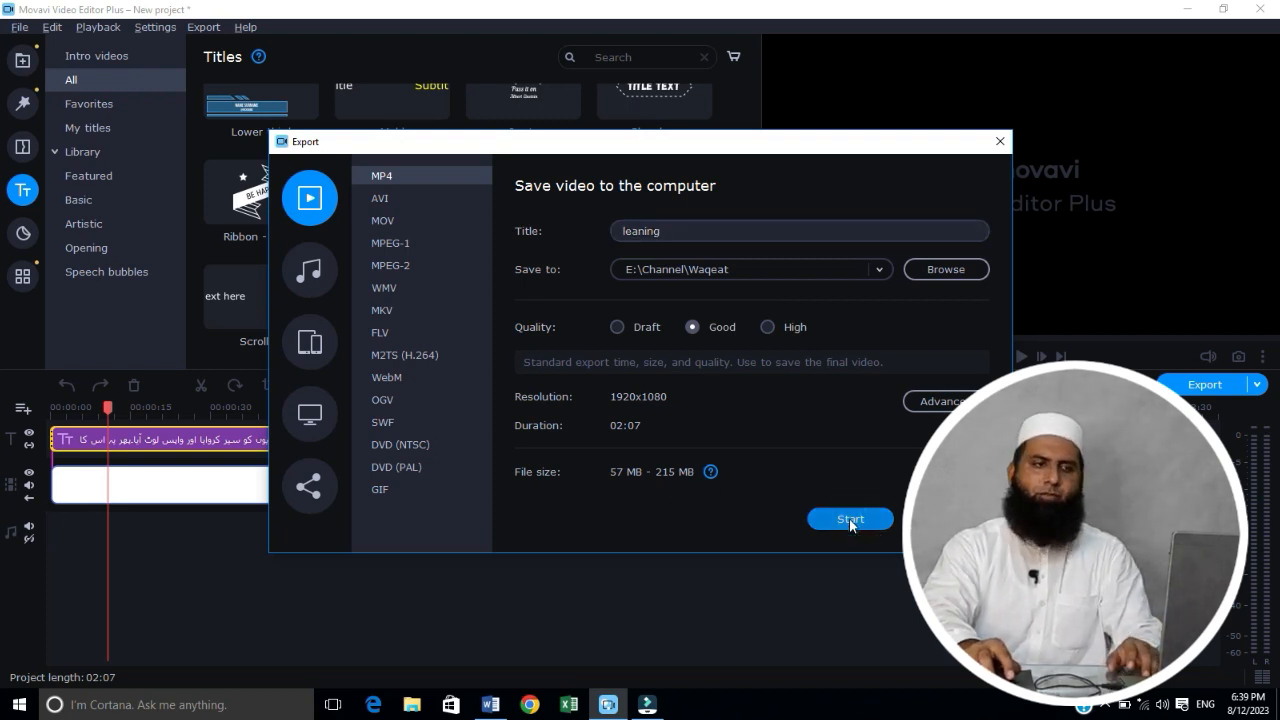